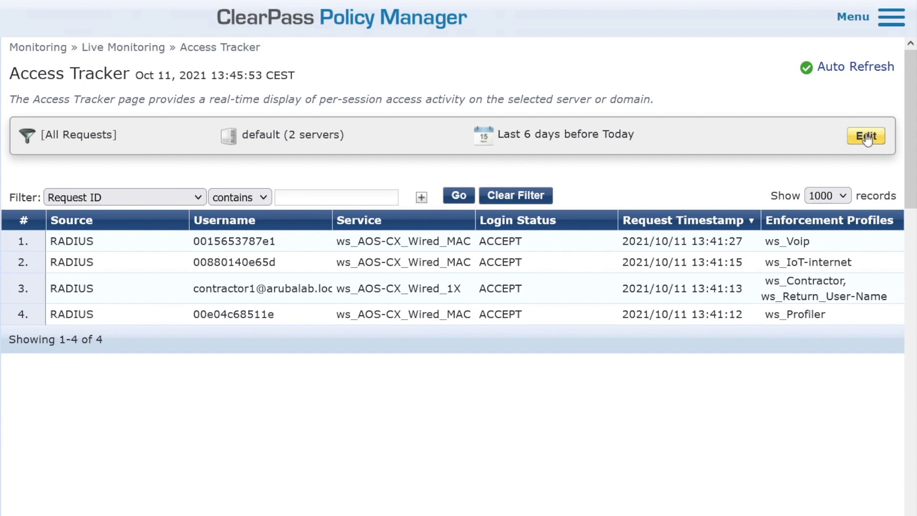
- Add NAS Port to the Access Tracker's displayed columns and save the column layout
{"action": "left_click", "coordinate": [866, 137]}
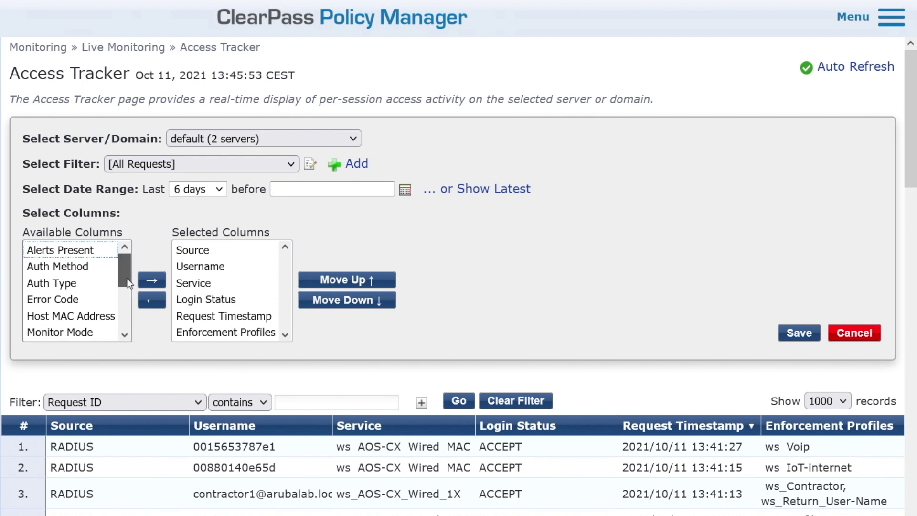
{"action": "left_click_drag", "start_coordinate": [128, 282], "coordinate": [119, 318]}
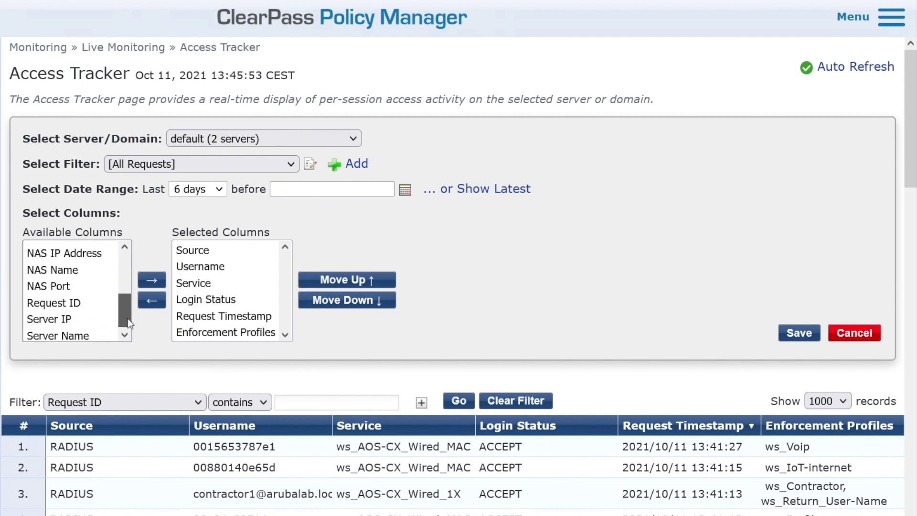
{"action": "left_click", "coordinate": [48, 282]}
{"action": "left_click", "coordinate": [160, 283]}
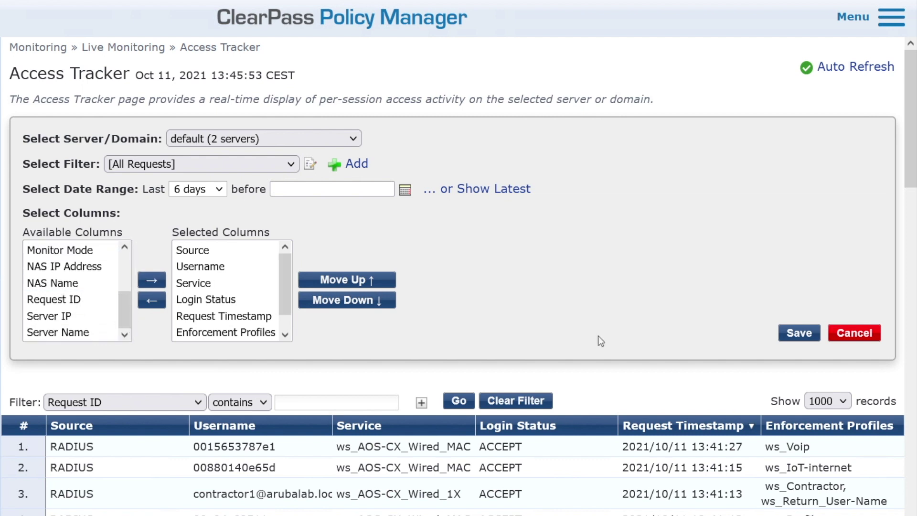
{"action": "left_click", "coordinate": [798, 333]}
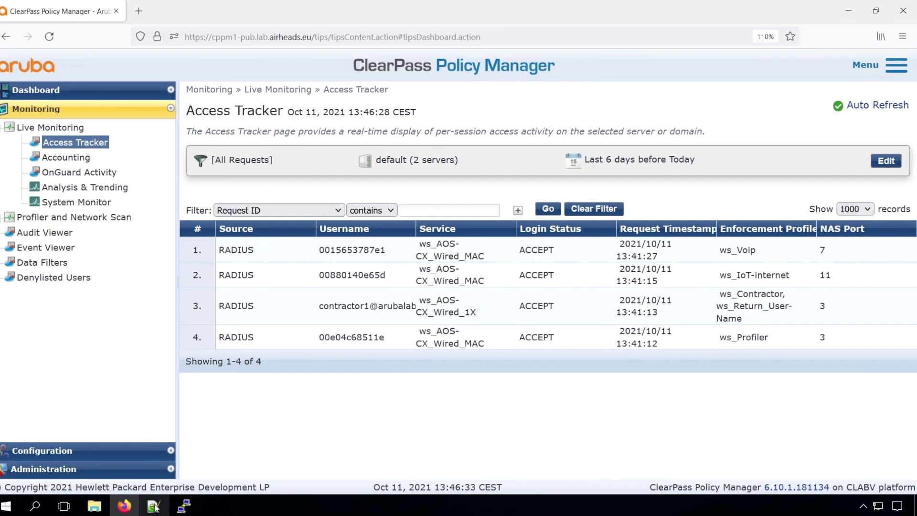
- Enter configuration mode on the switch and select interfaces 1/1/2-1/1/24
{"action": "left_click", "coordinate": [160, 504]}
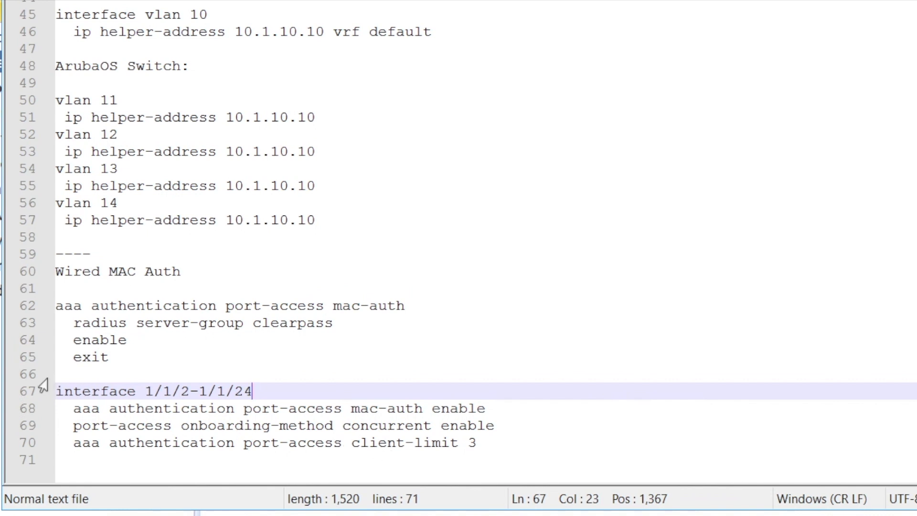
{"action": "double_click", "coordinate": [77, 388]}
{"action": "left_click_drag", "start_coordinate": [94, 388], "coordinate": [289, 394]}
{"action": "key", "text": "ctrl+c"}
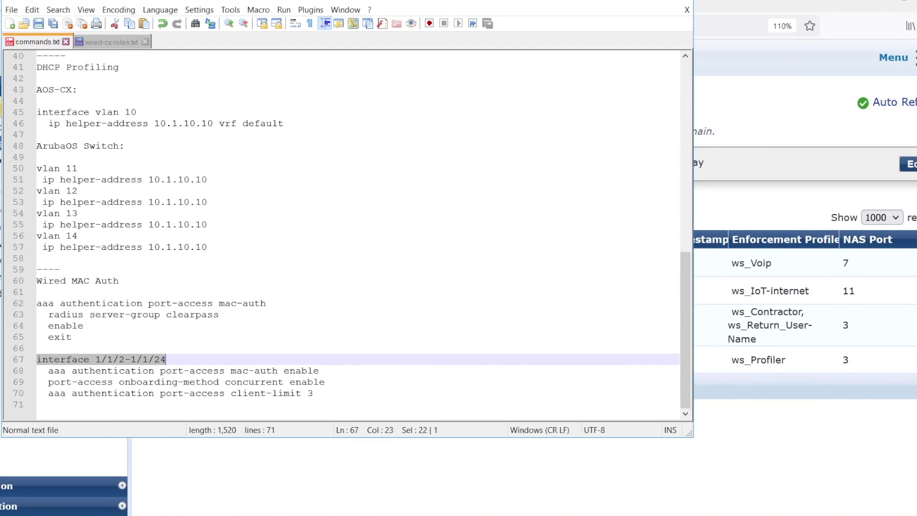
{"action": "key", "text": "alt+Tab"}
{"action": "type", "text": "conf t"}
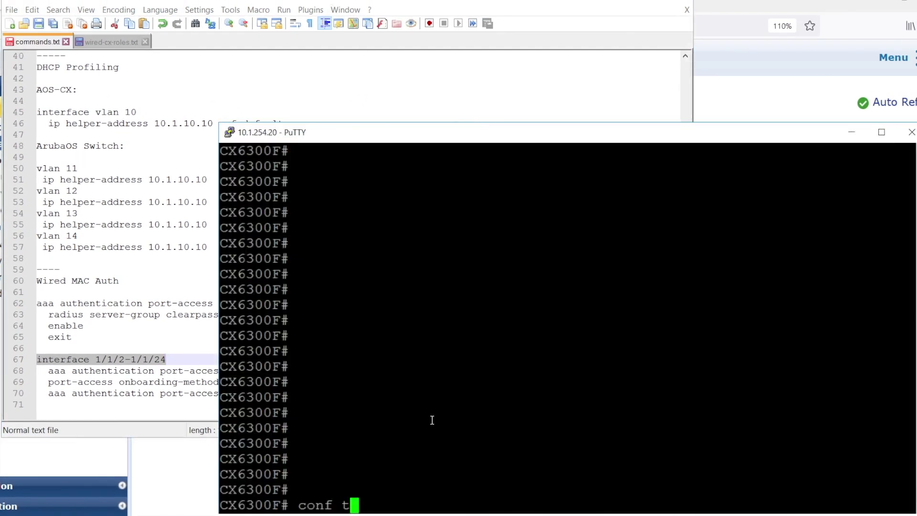
{"action": "key", "text": "Return"}
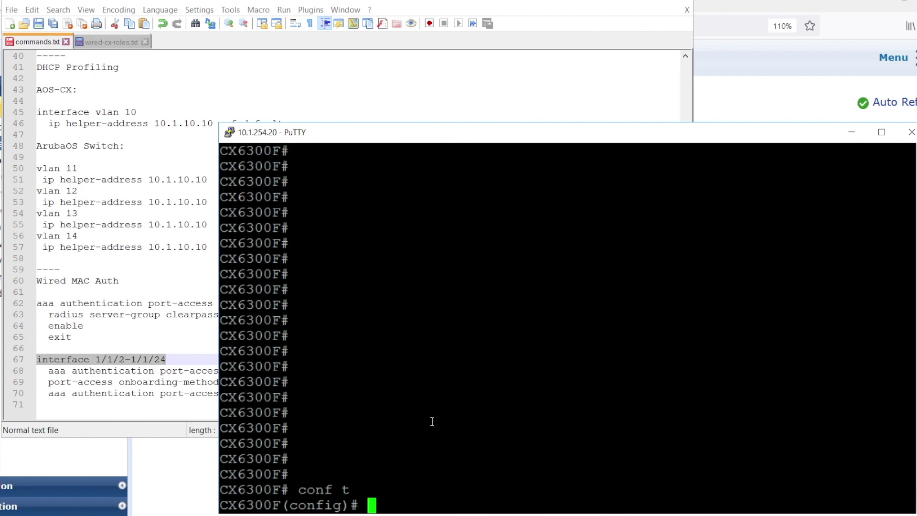
{"action": "right_click", "coordinate": [431, 421]}
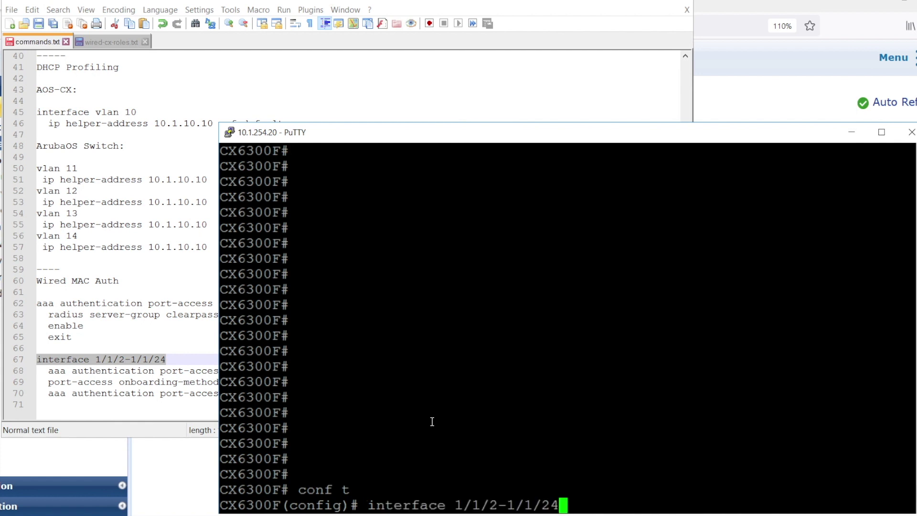
{"action": "key", "text": "Return"}
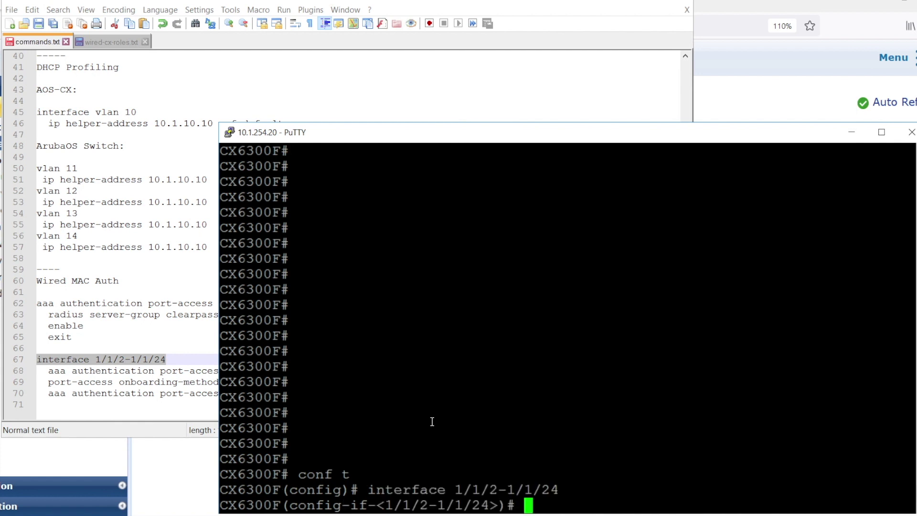
- Set the port-access client limit to 3 on these interfaces
{"action": "left_click", "coordinate": [49, 399]}
{"action": "left_click_drag", "start_coordinate": [36, 393], "coordinate": [301, 392]}
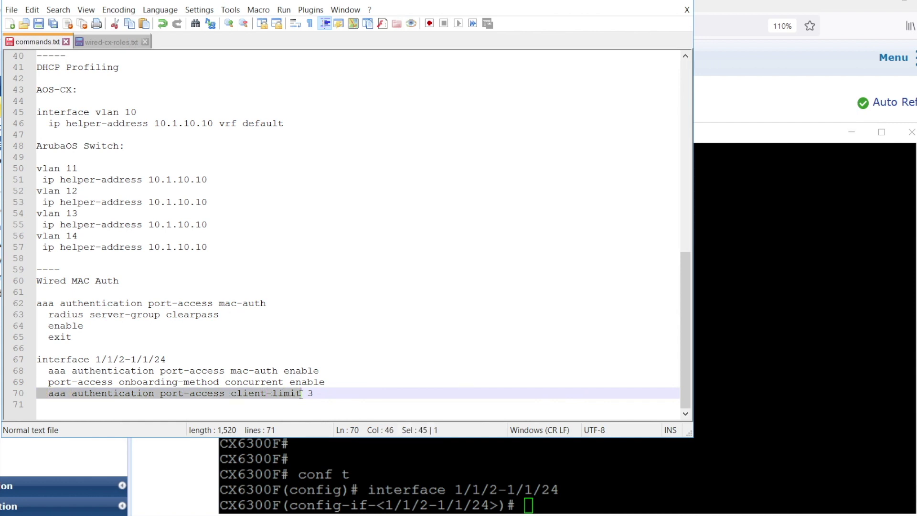
{"action": "key", "text": "ctrl+c"}
{"action": "right_click", "coordinate": [552, 456]}
{"action": "type", "text": "?"}
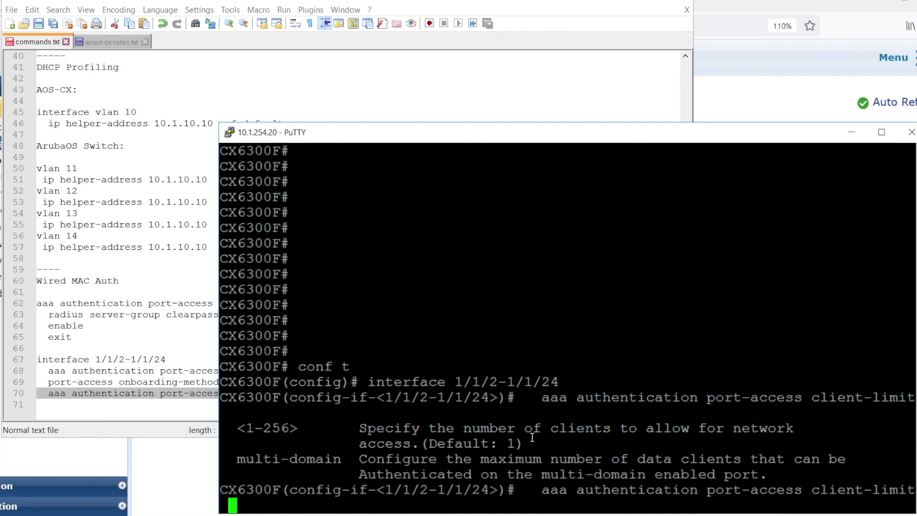
{"action": "type", "text": "3"}
{"action": "key", "text": "Return"}
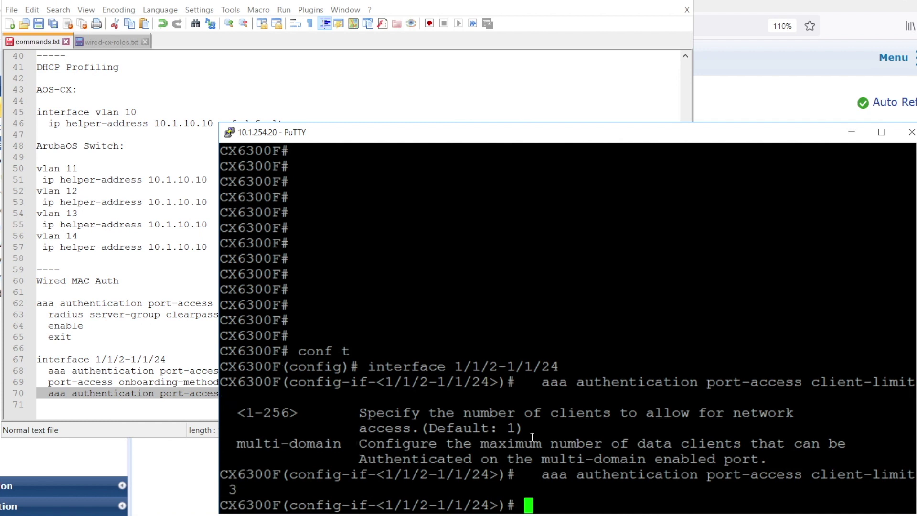
- Save the configuration with wr mem, exit interface mode, and enter show port-access clients
{"action": "type", "text": "wr mem"}
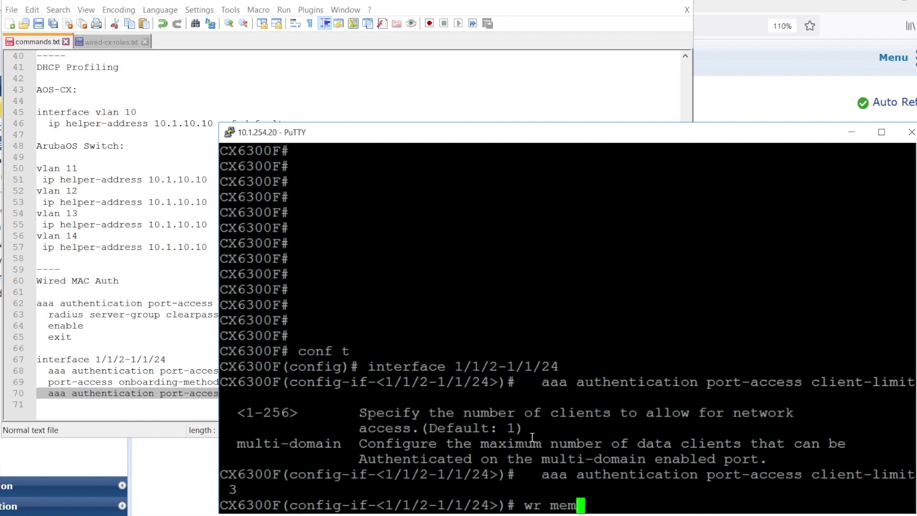
{"action": "key", "text": "Return"}
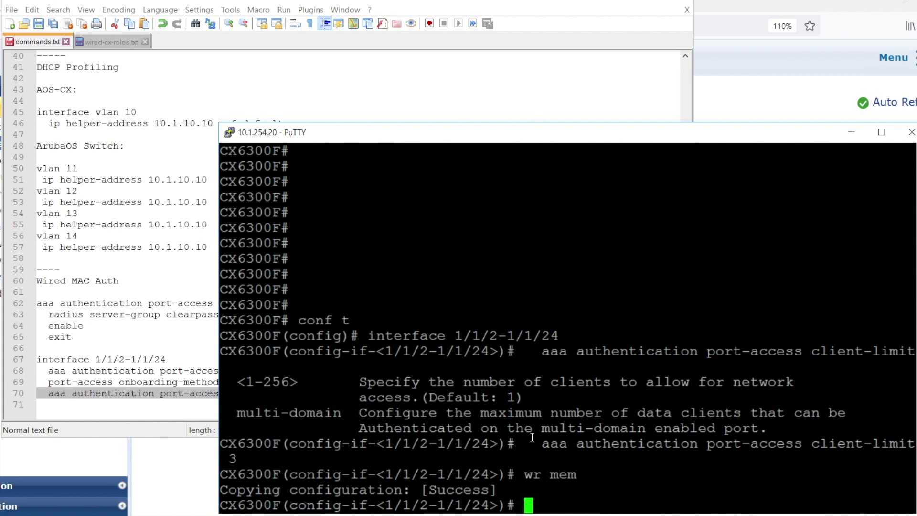
{"action": "type", "text": "exit"}
{"action": "key", "text": "Return"}
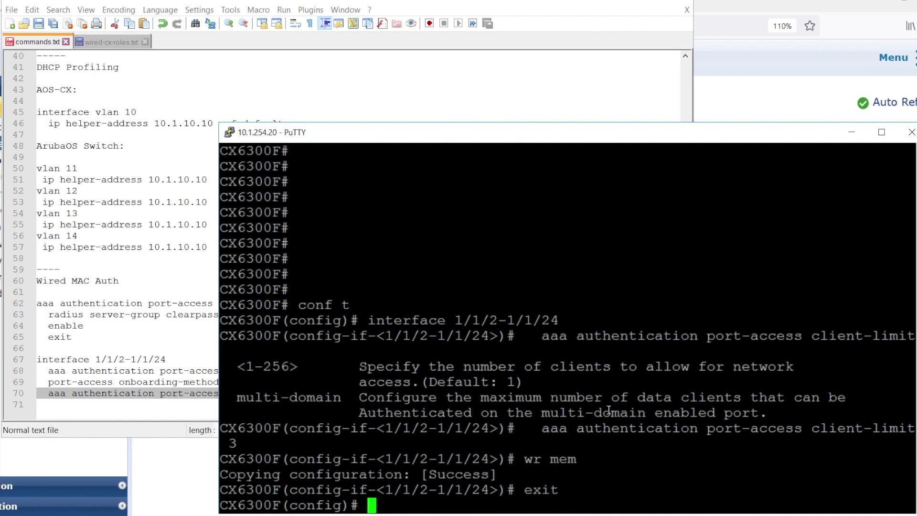
{"action": "type", "text": "show port-access "}
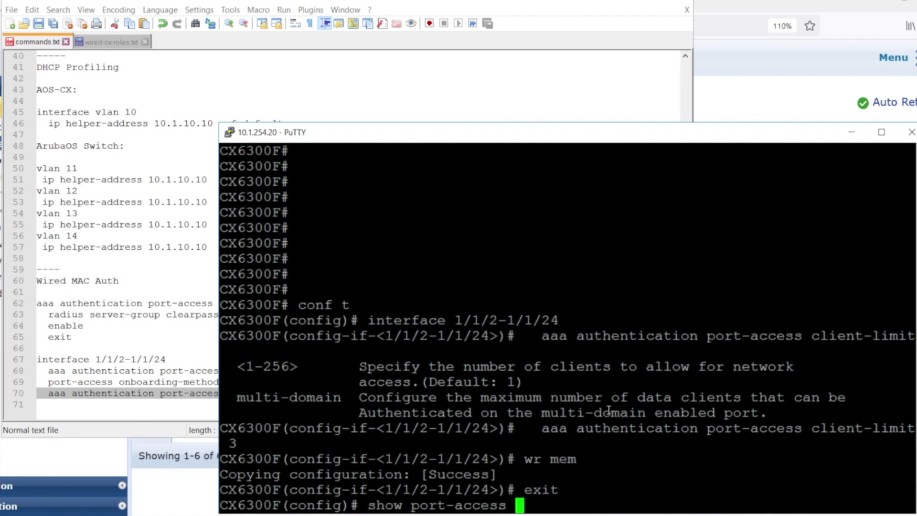
{"action": "type", "text": "clients"}
- Run show port-access clients, then return to the six-entry ClearPass Access Tracker
{"action": "key", "text": "Return"}
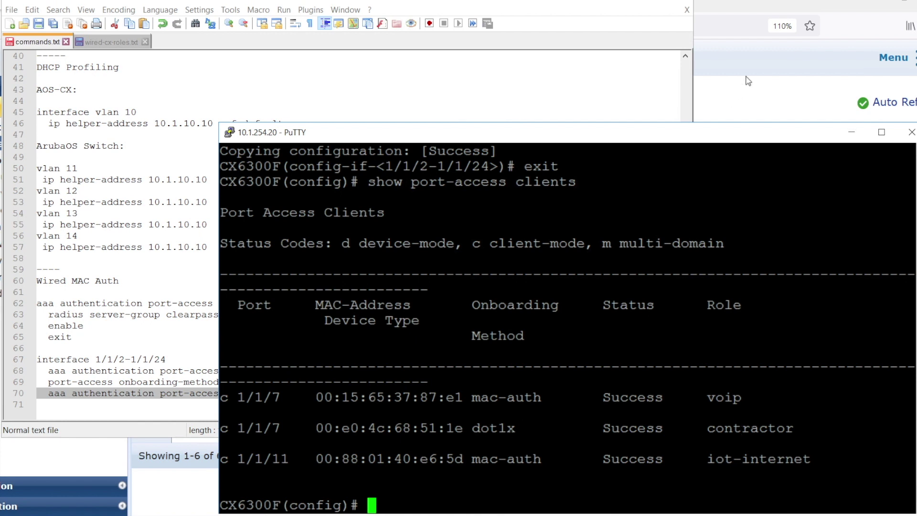
{"action": "left_click", "coordinate": [744, 98]}
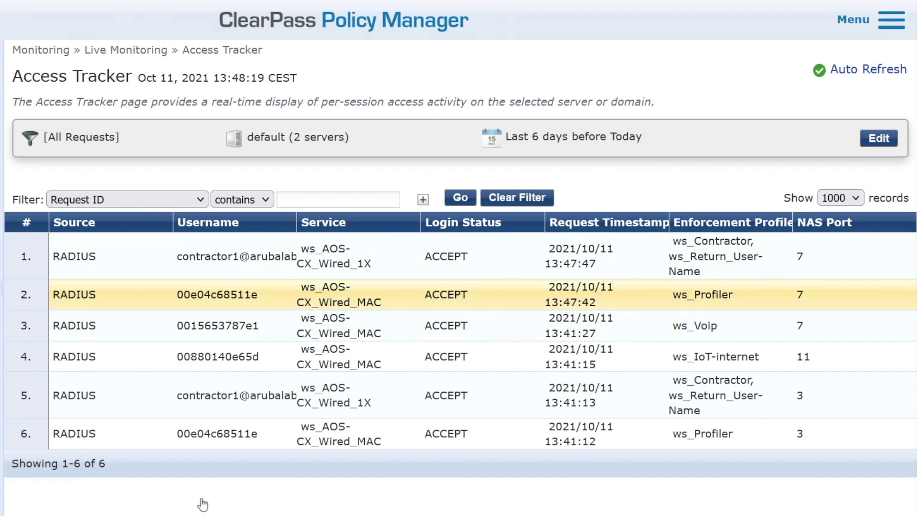
- Run show client ip on the switch to list client MACs, VLANs and IP addresses
{"action": "key", "text": "alt+Tab"}
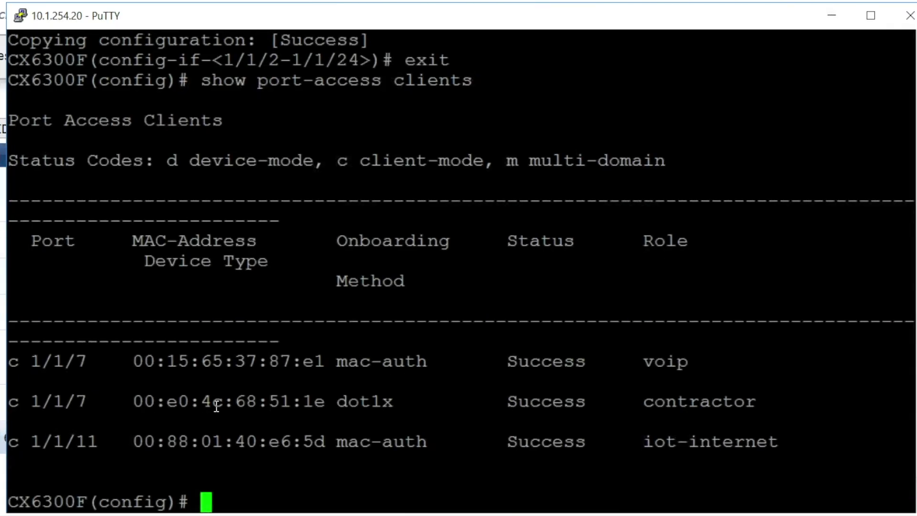
{"action": "type", "text": "show c"}
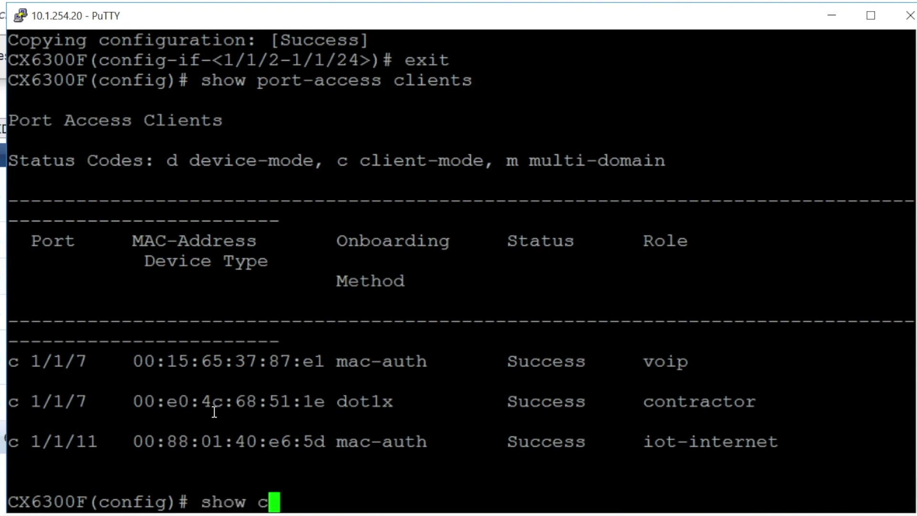
{"action": "type", "text": "lient ip"}
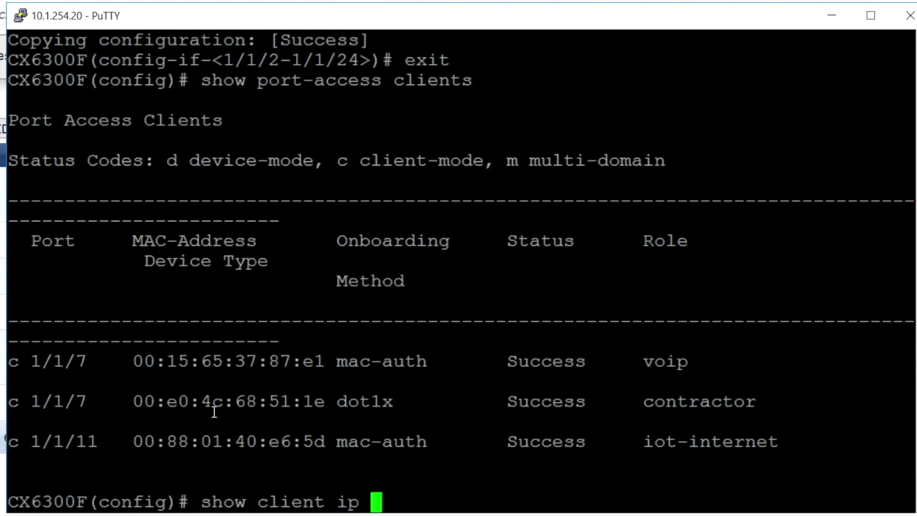
{"action": "key", "text": "question"}
{"action": "key", "text": "Return"}
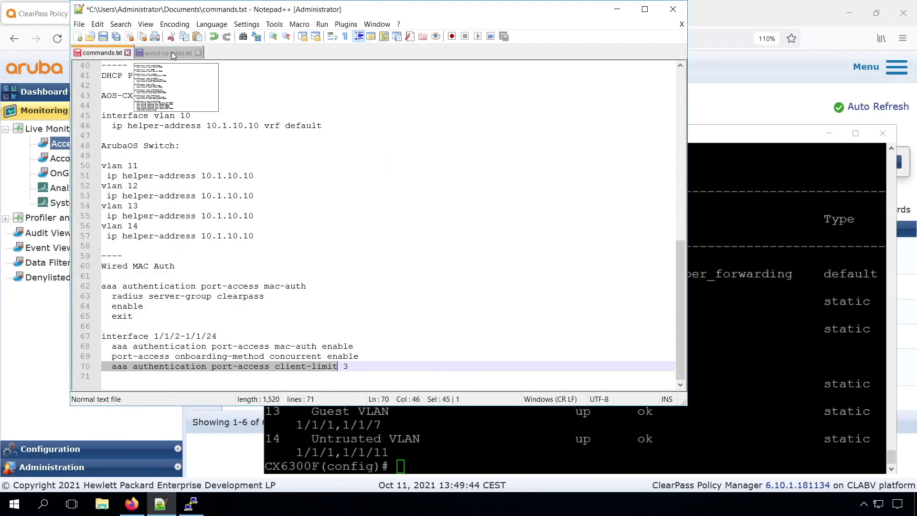
- Copy the instant-ap role block from wired-cx-roles.txt and paste it into the switch session
{"action": "left_click", "coordinate": [171, 51]}
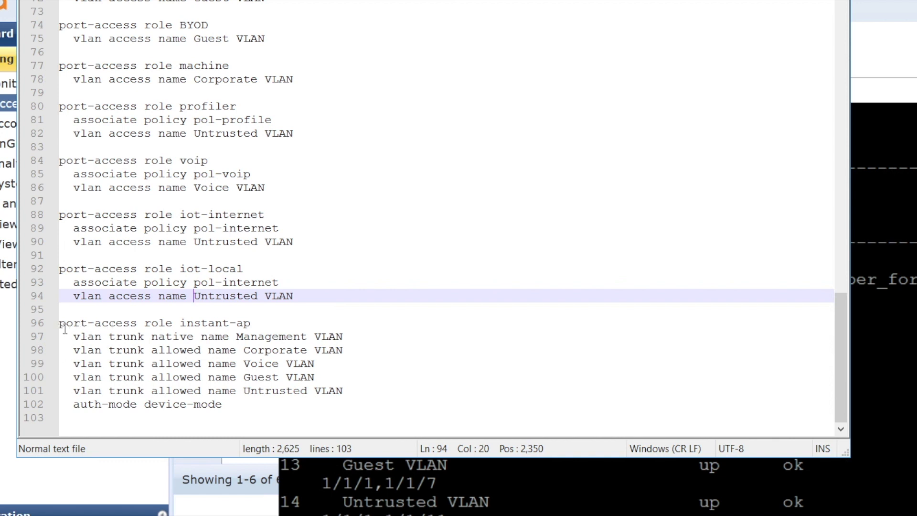
{"action": "left_click", "coordinate": [61, 323]}
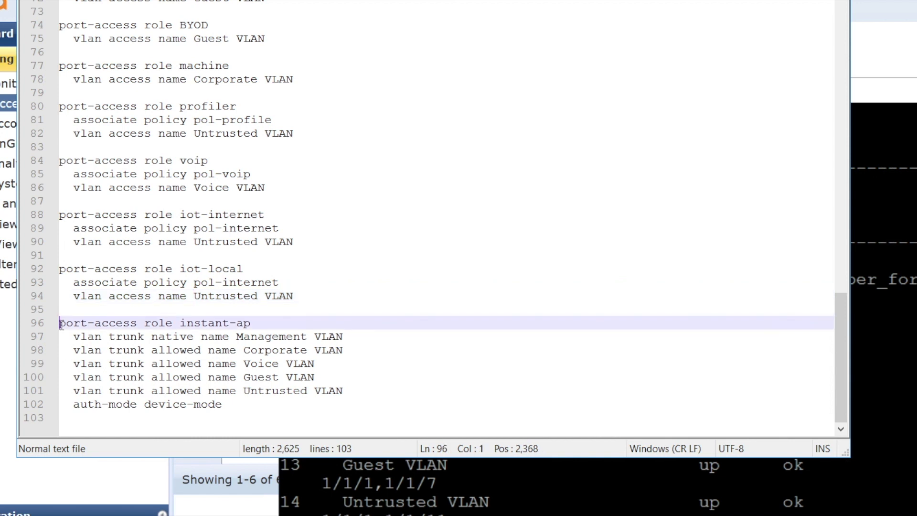
{"action": "left_click_drag", "start_coordinate": [61, 324], "coordinate": [275, 409]}
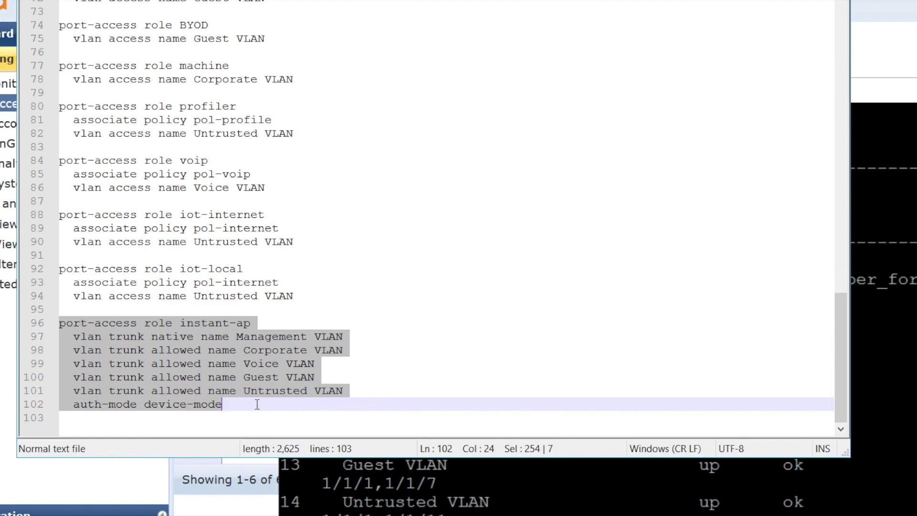
{"action": "right_click", "coordinate": [193, 363]}
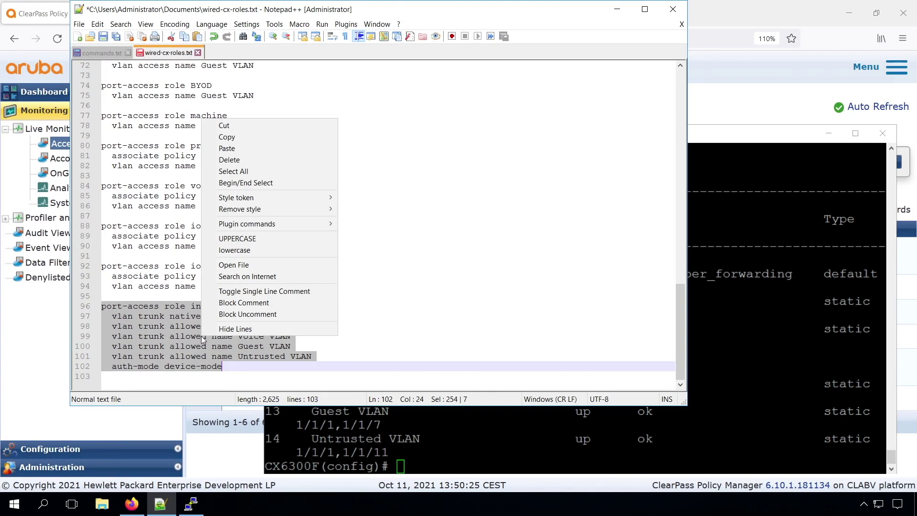
{"action": "left_click", "coordinate": [242, 138]}
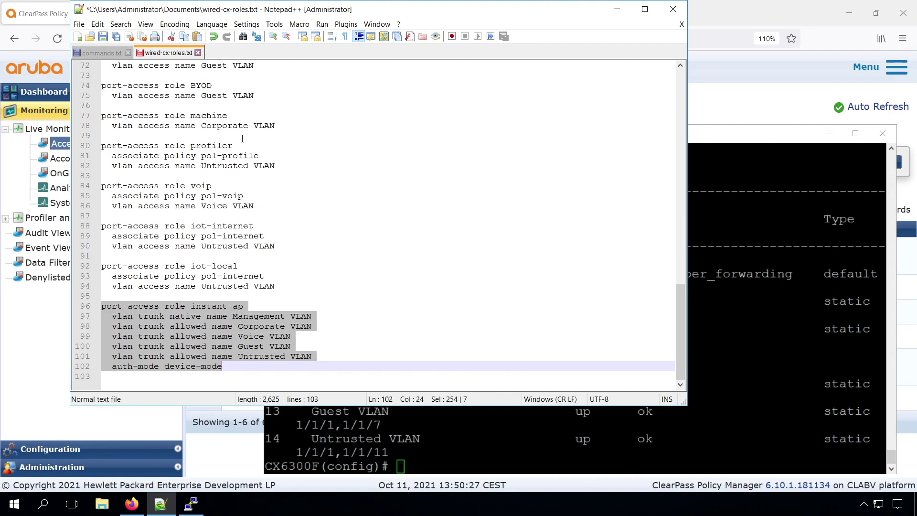
{"action": "left_click", "coordinate": [485, 410]}
{"action": "right_click", "coordinate": [485, 411]}
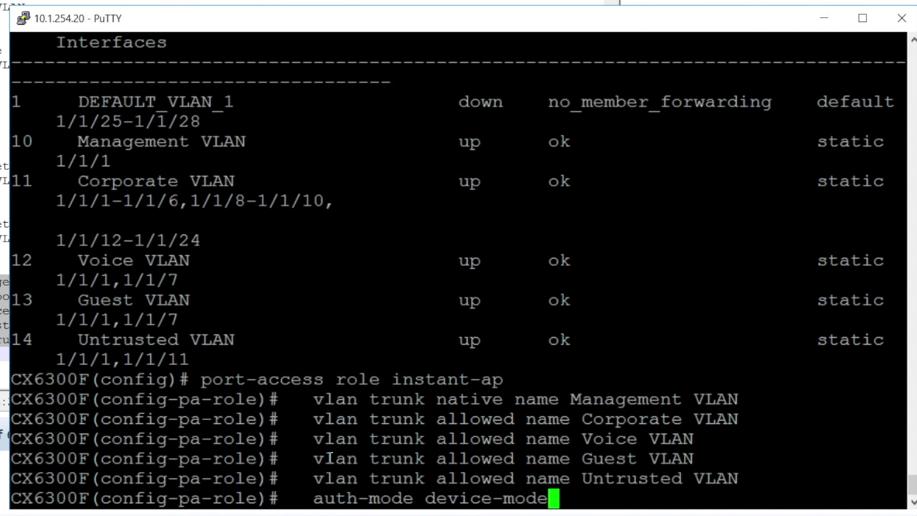
- Change the instant-ap role's auth-mode to device-mode, then save with wr mem
{"action": "key", "text": "BackSpace"}
{"action": "key", "text": "BackSpace"}
{"action": "key", "text": "BackSpace"}
{"action": "key", "text": "BackSpace"}
{"action": "key", "text": "BackSpace"}
{"action": "key", "text": "BackSpace"}
{"action": "key", "text": "BackSpace"}
{"action": "key", "text": "BackSpace"}
{"action": "key", "text": "BackSpace"}
{"action": "key", "text": "BackSpace"}
{"action": "key", "text": "BackSpace"}
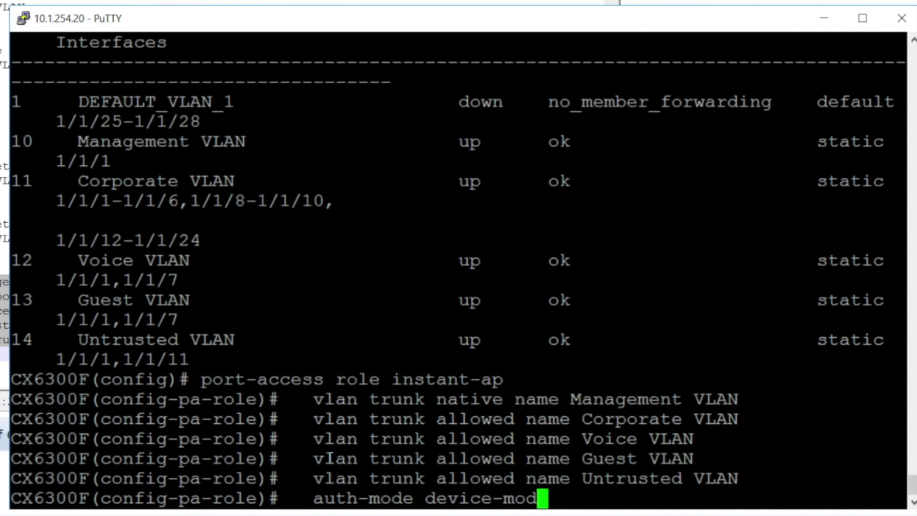
{"action": "key", "text": "question"}
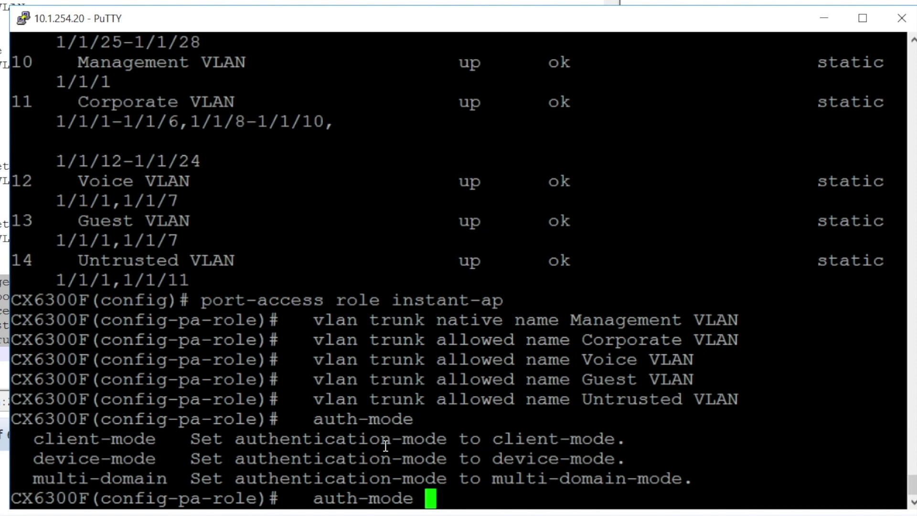
{"action": "type", "text": "device-mode"}
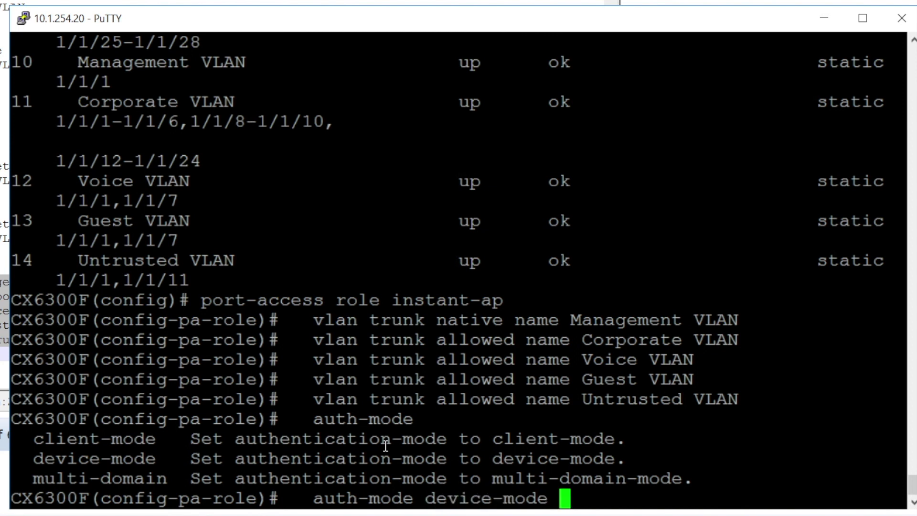
{"action": "key", "text": "Return"}
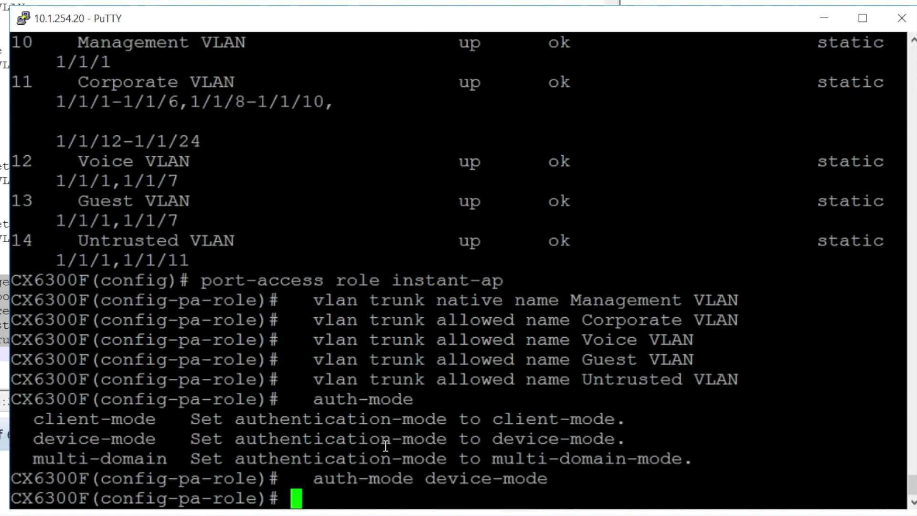
{"action": "key", "text": "ctrl+z"}
{"action": "type", "text": "wr mem"}
{"action": "key", "text": "Return"}
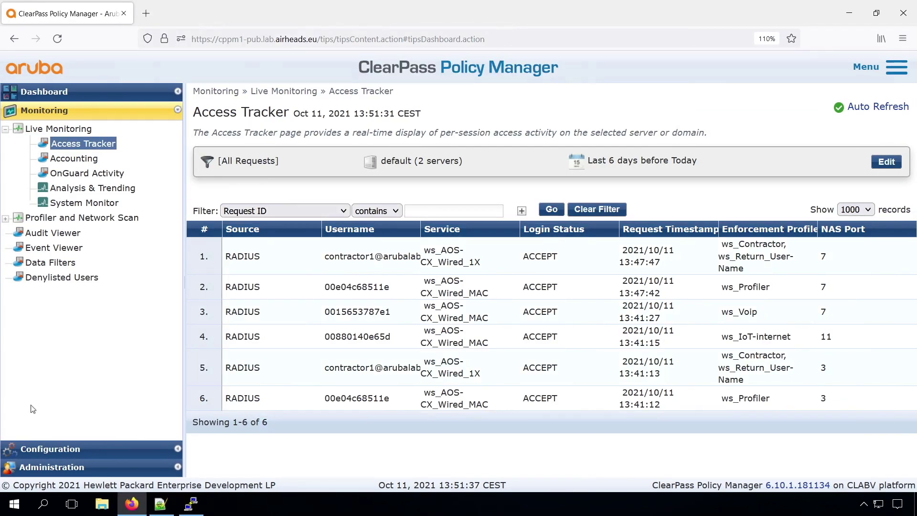
- Add a new role named ws_InstantAP under Identity > Roles and move to its description
{"action": "left_click", "coordinate": [43, 449]}
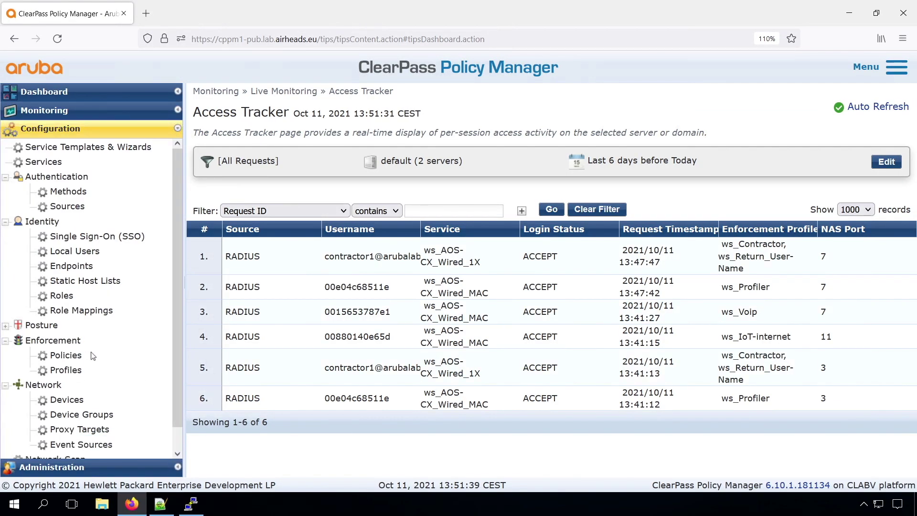
{"action": "left_click", "coordinate": [63, 296]}
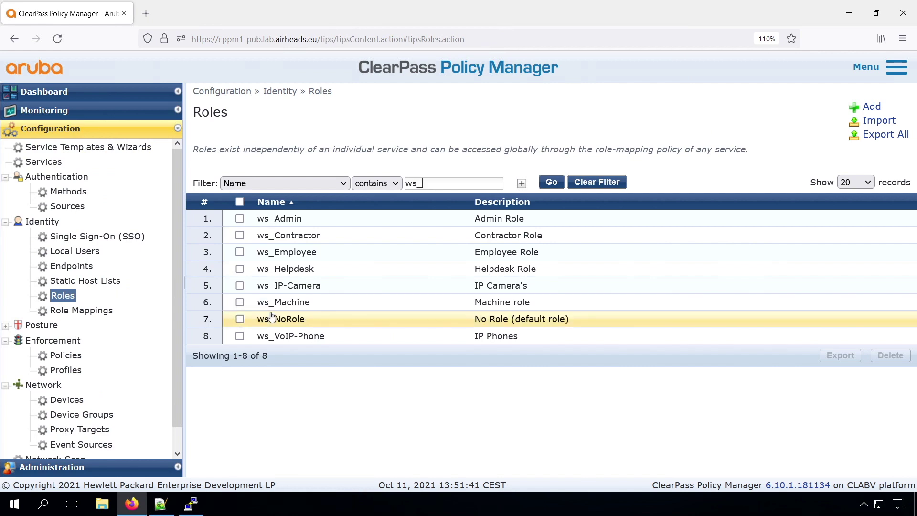
{"action": "left_click", "coordinate": [871, 106]}
{"action": "type", "text": "w"}
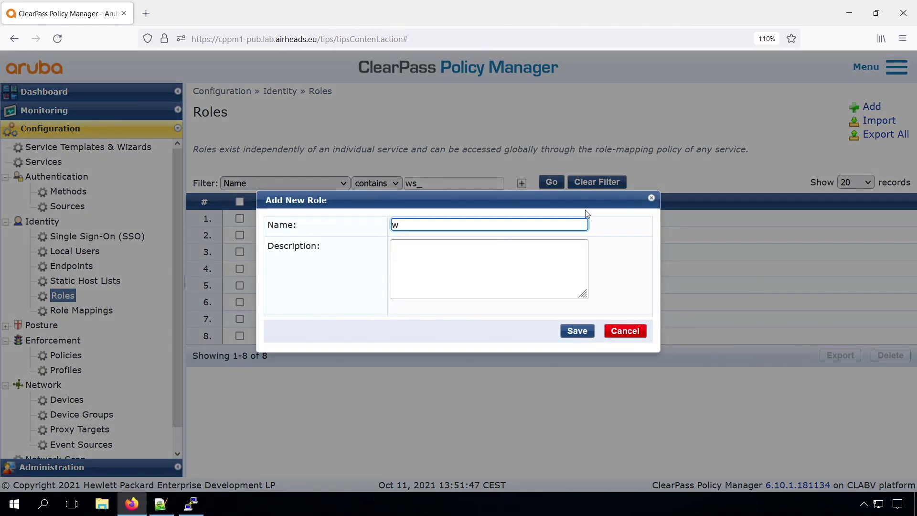
{"action": "type", "text": "s_InstantAP"}
{"action": "key", "text": "Tab"}
- Save the role with description 'Aruba InstantAP' and open ws_Device_Rolemapping's mapping rules
{"action": "type", "text": "Aruba In"}
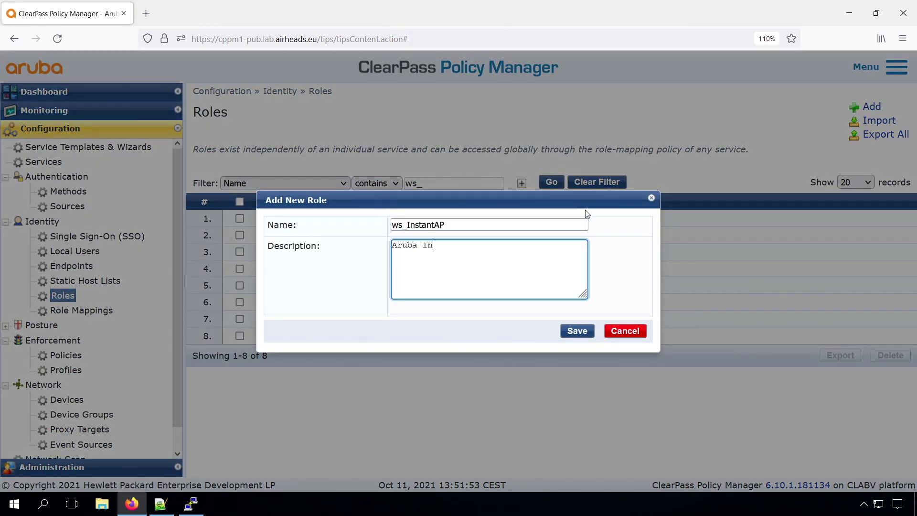
{"action": "type", "text": "stantAP"}
{"action": "left_click", "coordinate": [577, 331]}
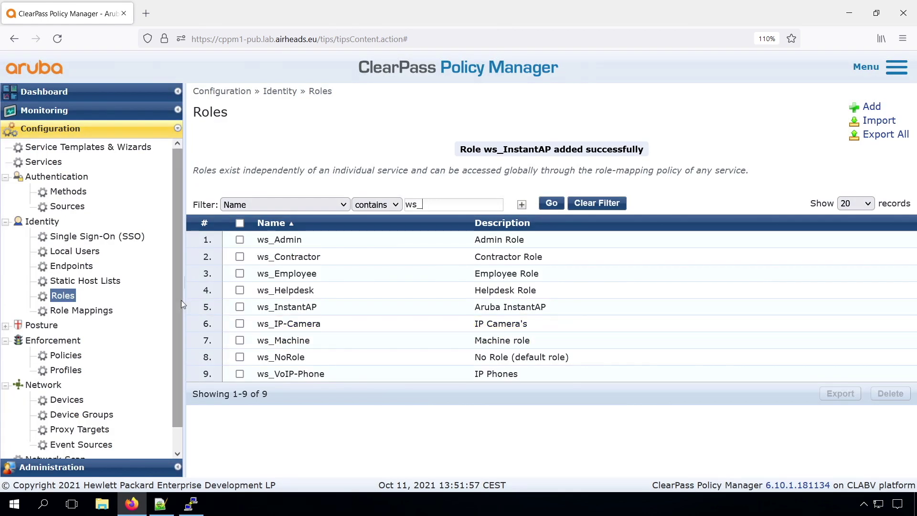
{"action": "left_click", "coordinate": [89, 311]}
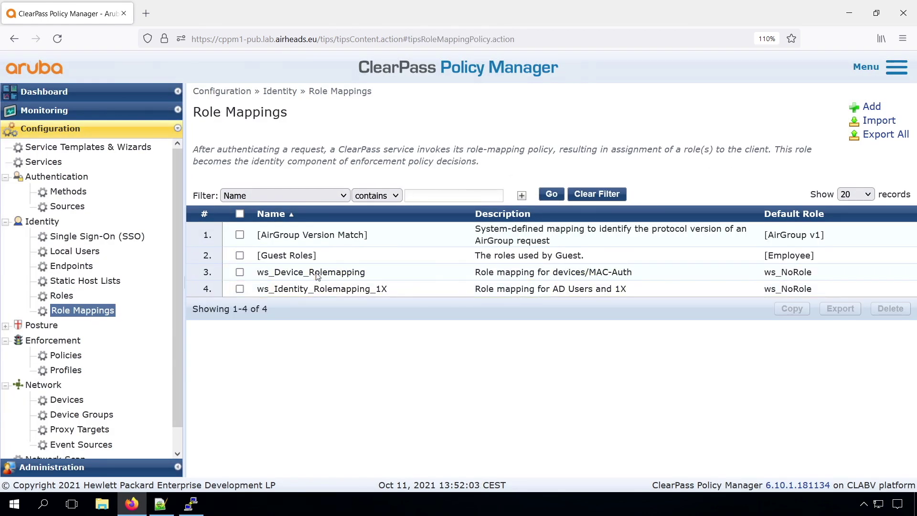
{"action": "left_click", "coordinate": [293, 273]}
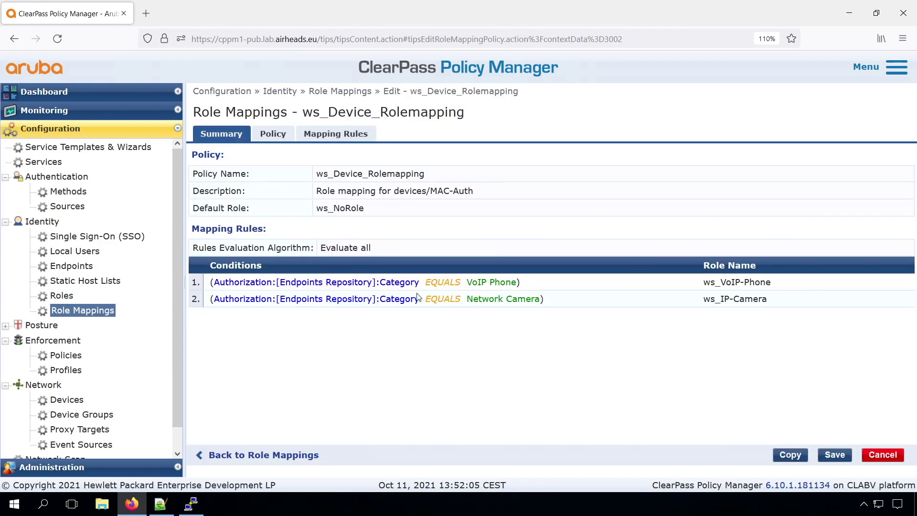
{"action": "left_click", "coordinate": [353, 135]}
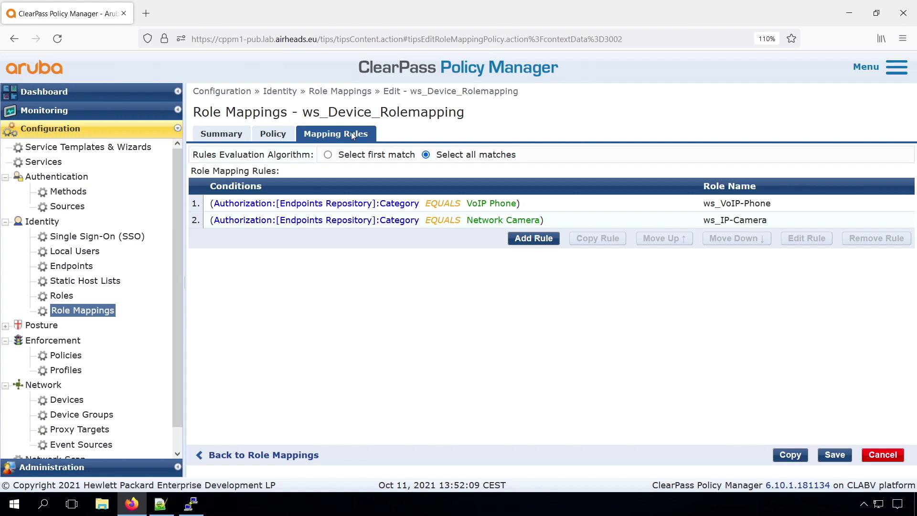
- Add rule Endpoints Device Name EQUALS Aruba IAP → ws_InstantAP and save the policy
{"action": "left_click", "coordinate": [524, 239]}
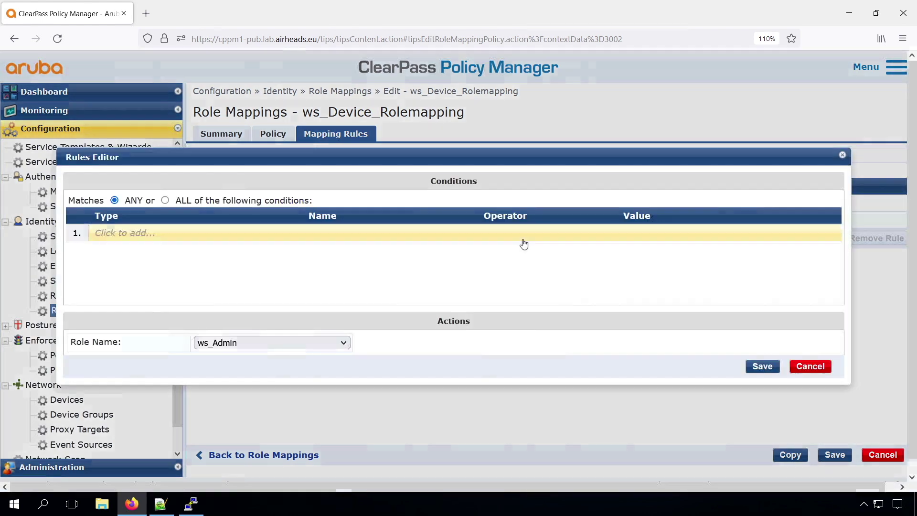
{"action": "left_click", "coordinate": [141, 232]}
{"action": "type", "text": "endpo"}
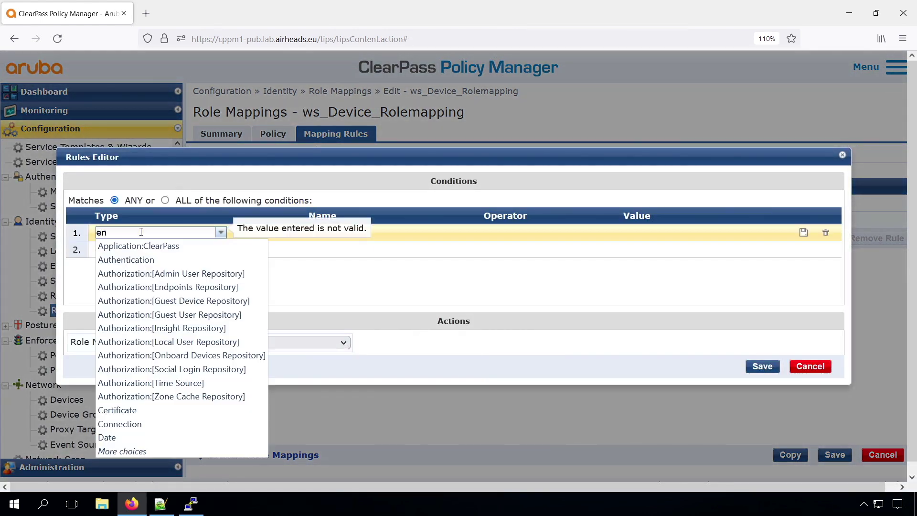
{"action": "left_click", "coordinate": [140, 247]}
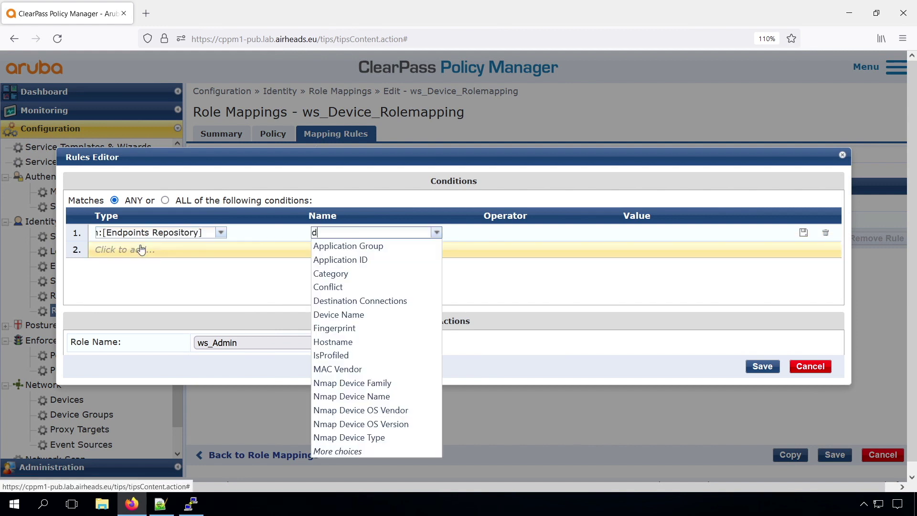
{"action": "type", "text": "device"}
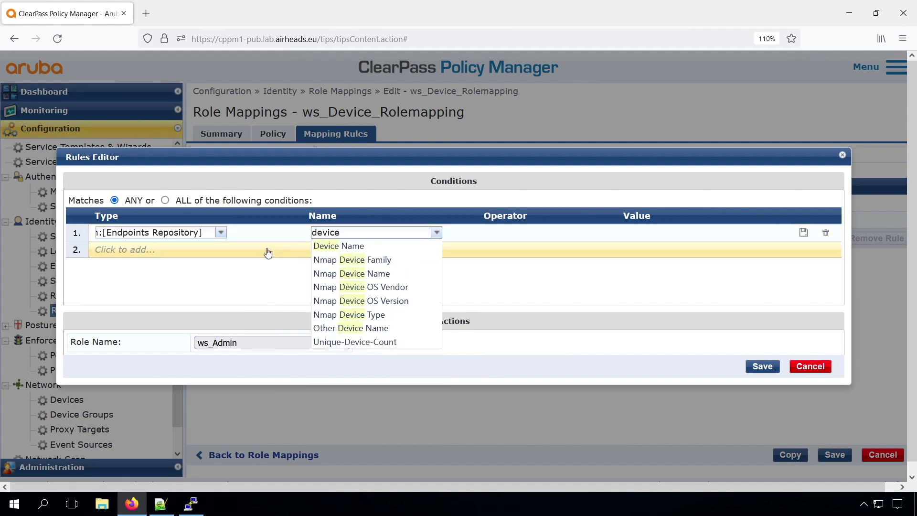
{"action": "left_click", "coordinate": [329, 247]}
{"action": "type", "text": "eq"}
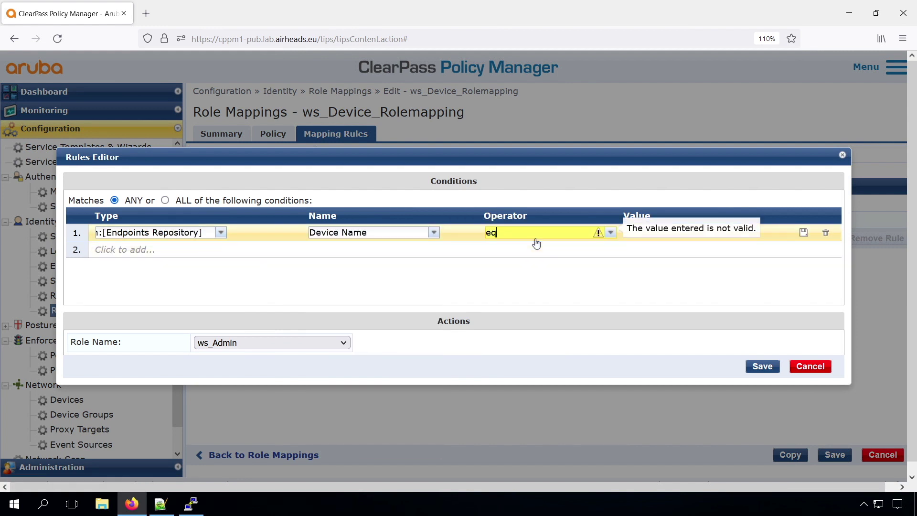
{"action": "left_click", "coordinate": [530, 249]}
{"action": "type", "text": "aruba"}
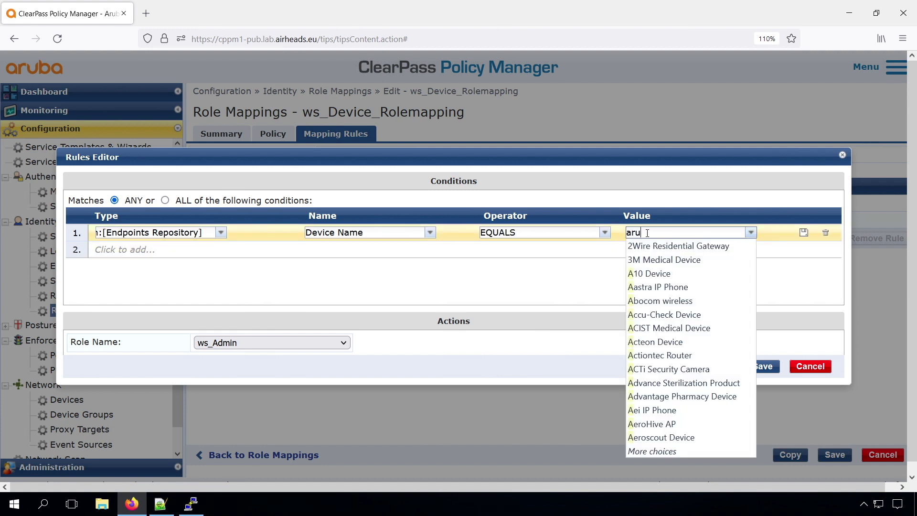
{"action": "left_click", "coordinate": [642, 287]}
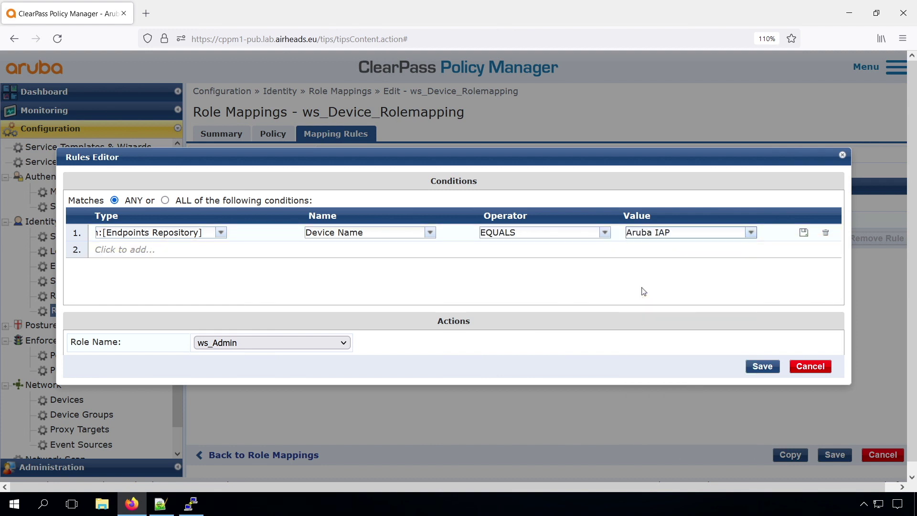
{"action": "left_click", "coordinate": [314, 340]}
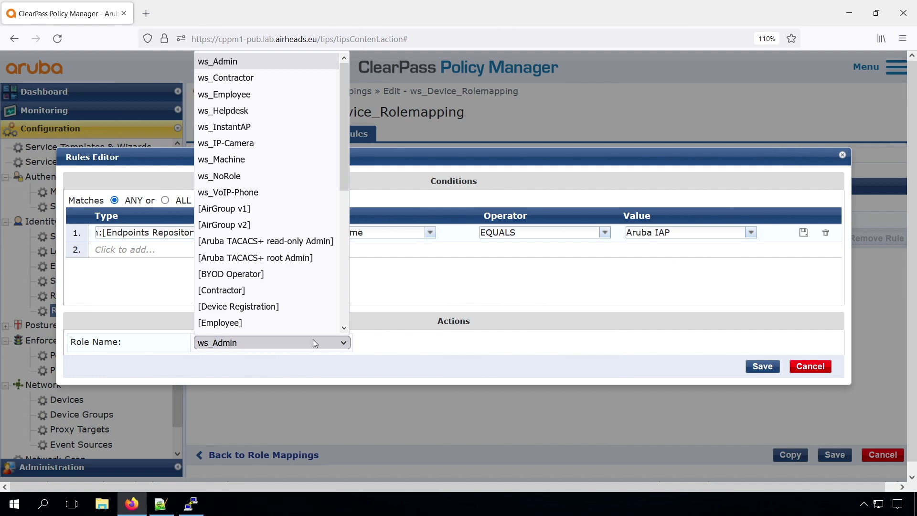
{"action": "left_click", "coordinate": [243, 127]}
{"action": "left_click", "coordinate": [763, 367]}
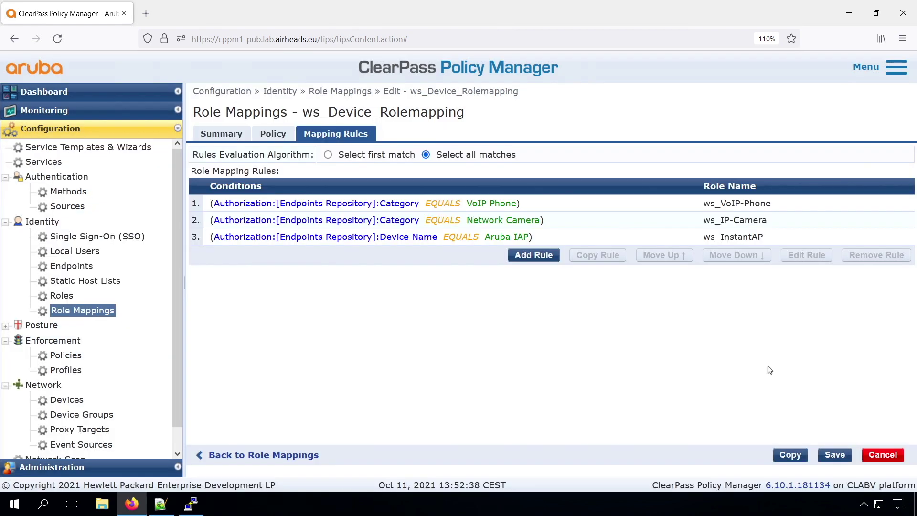
{"action": "left_click", "coordinate": [834, 454]}
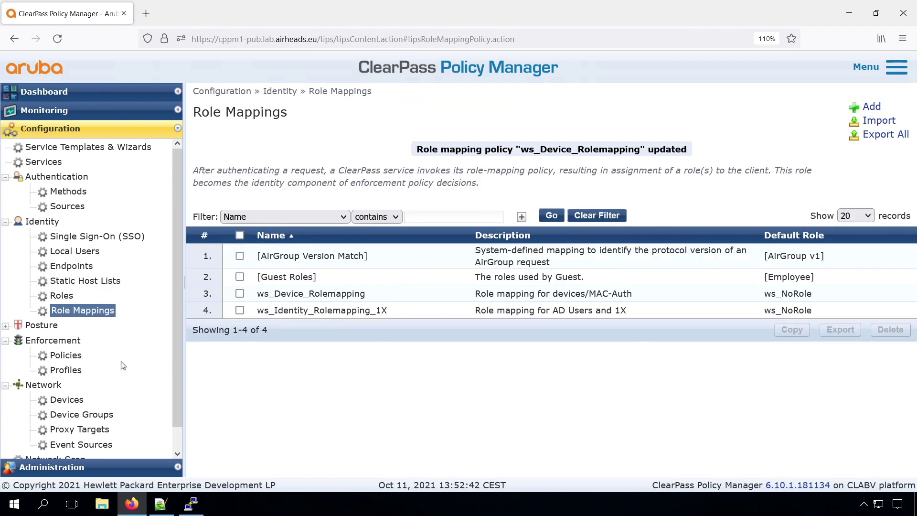
- Copy the ws_Voip enforcement profile and rename it ws_InstantAP with an InstantAP description
{"action": "left_click", "coordinate": [65, 371]}
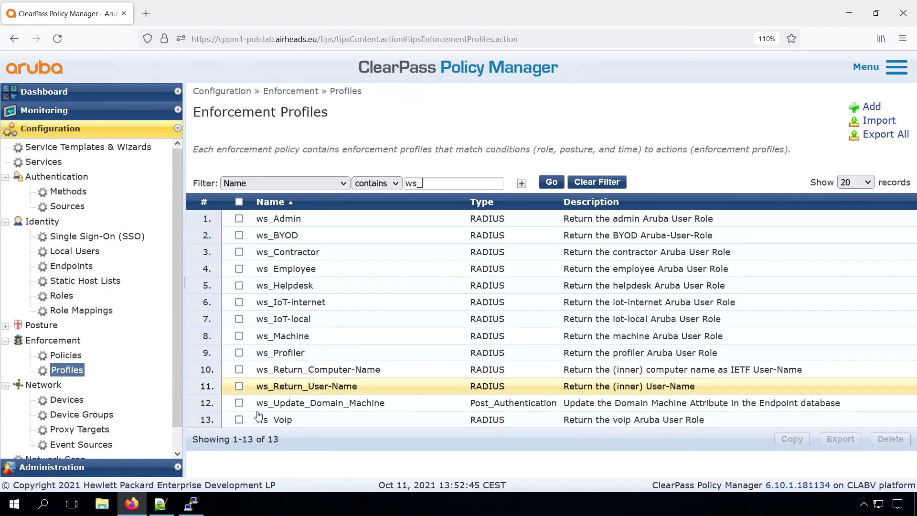
{"action": "left_click", "coordinate": [239, 420]}
{"action": "left_click", "coordinate": [790, 438]}
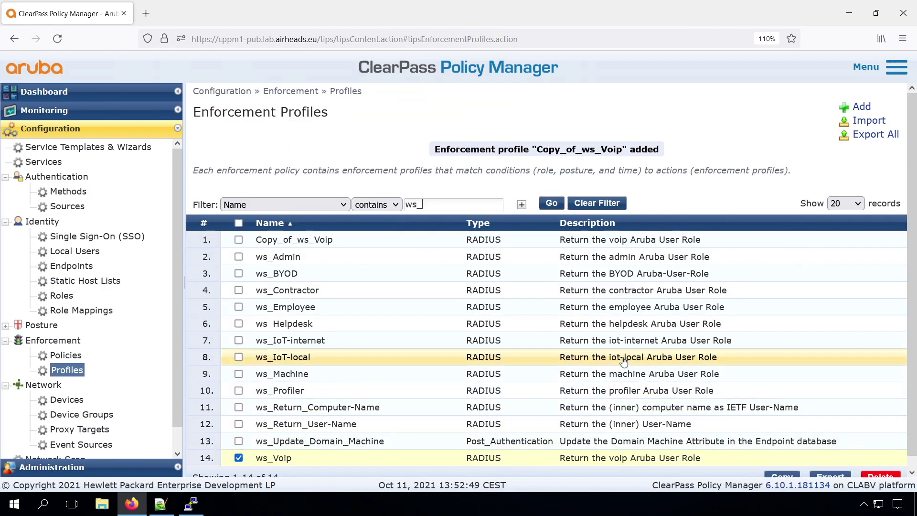
{"action": "left_click", "coordinate": [308, 241]}
{"action": "left_click", "coordinate": [276, 135]}
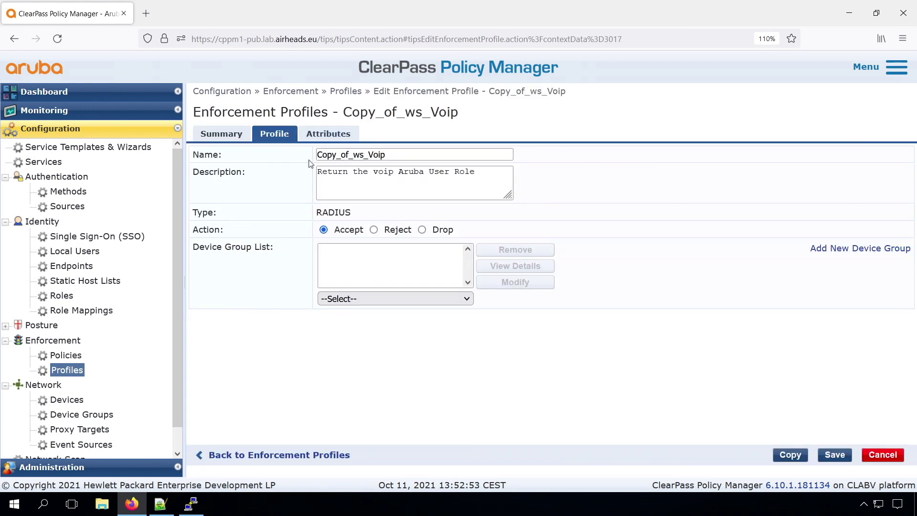
{"action": "double_click", "coordinate": [347, 154]}
{"action": "type", "text": "ws_InstantAP"}
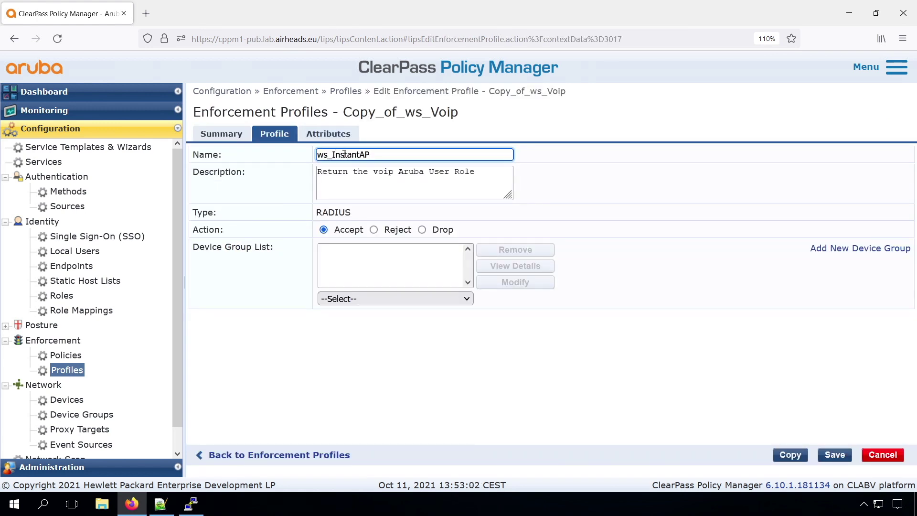
{"action": "double_click", "coordinate": [382, 171]}
{"action": "type", "text": "InstantAP"}
- Change the Aruba-User-Role value from voip to instant-ap and save the profile
{"action": "left_click", "coordinate": [329, 134]}
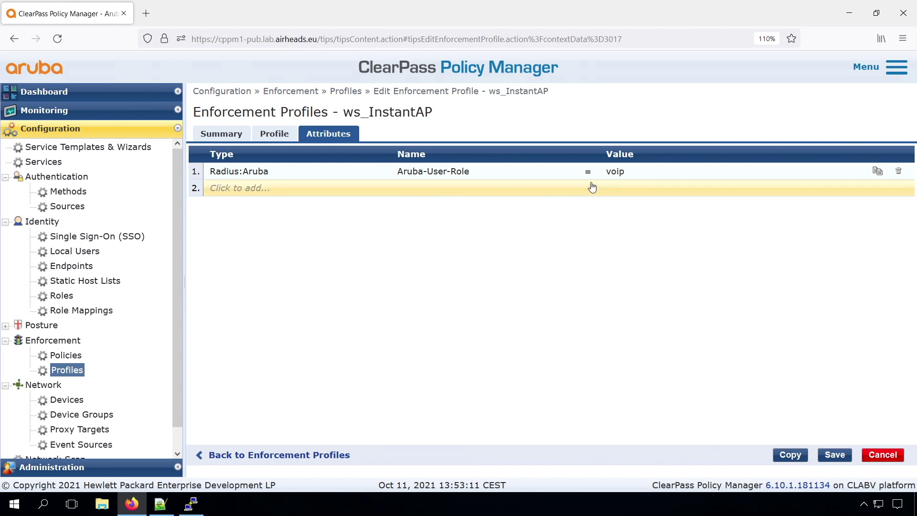
{"action": "left_click", "coordinate": [613, 171]}
{"action": "double_click", "coordinate": [613, 171]}
{"action": "type", "text": "instant-ap"}
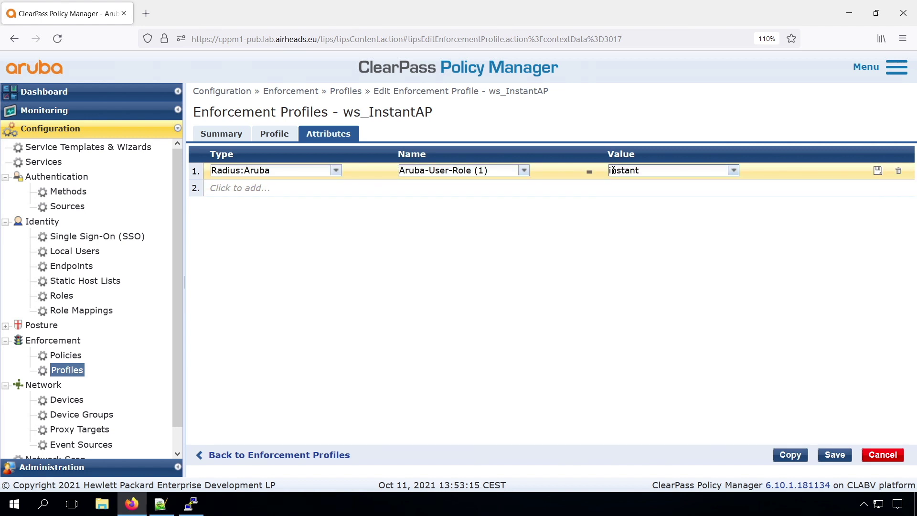
{"action": "left_click", "coordinate": [877, 170]}
{"action": "left_click", "coordinate": [834, 454]}
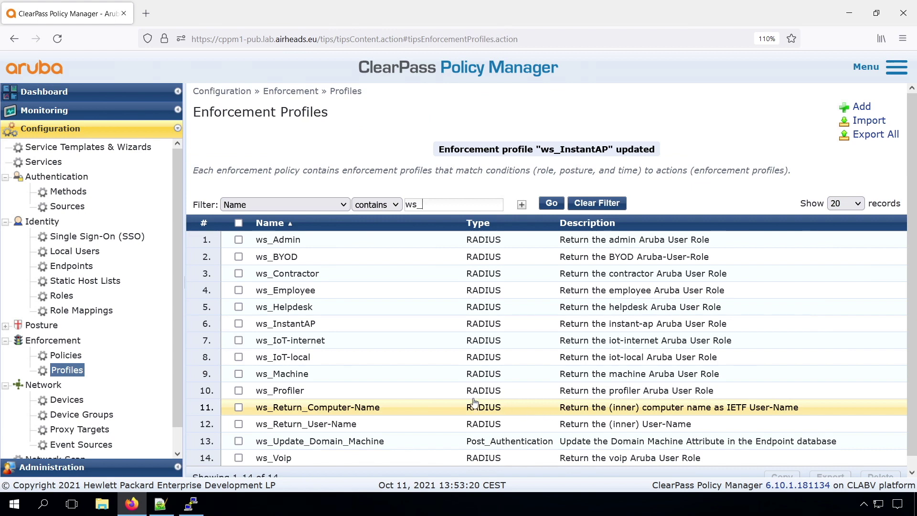
{"action": "left_click", "coordinate": [69, 356]}
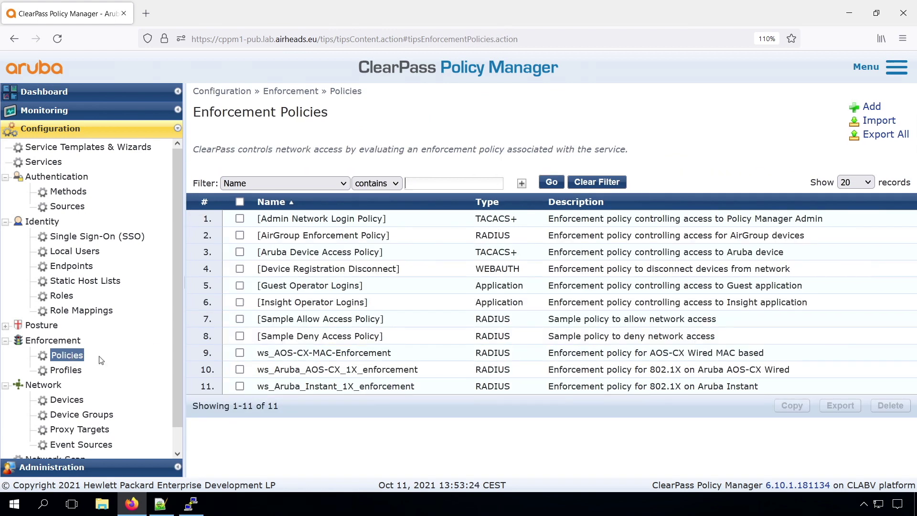
- Add a rule Tips:Role EQUALS ws_InstantAP → ws_InstantAP profile to ws_AOS-CX-MAC-Enforcement
{"action": "left_click", "coordinate": [349, 356]}
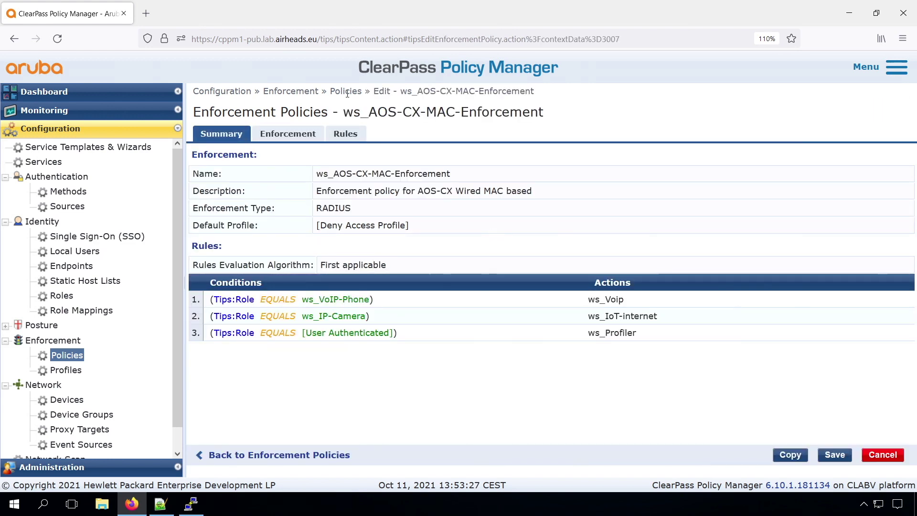
{"action": "left_click", "coordinate": [353, 136]}
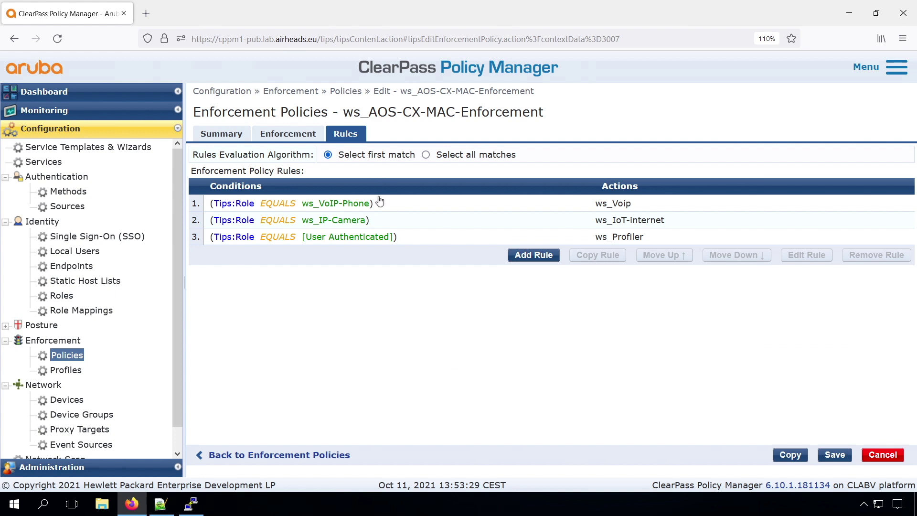
{"action": "left_click", "coordinate": [534, 256]}
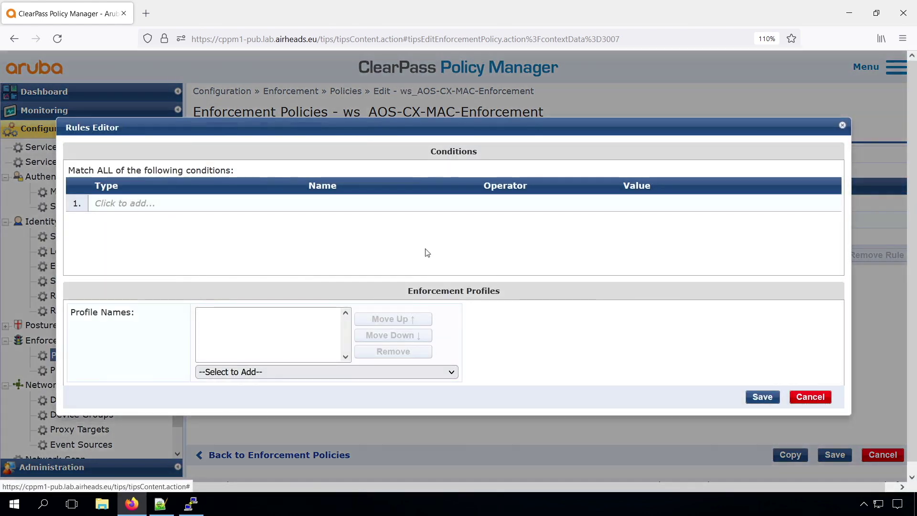
{"action": "left_click", "coordinate": [130, 204]}
{"action": "type", "text": "Rol"}
{"action": "key", "text": "Tab"}
{"action": "key", "text": "Tab"}
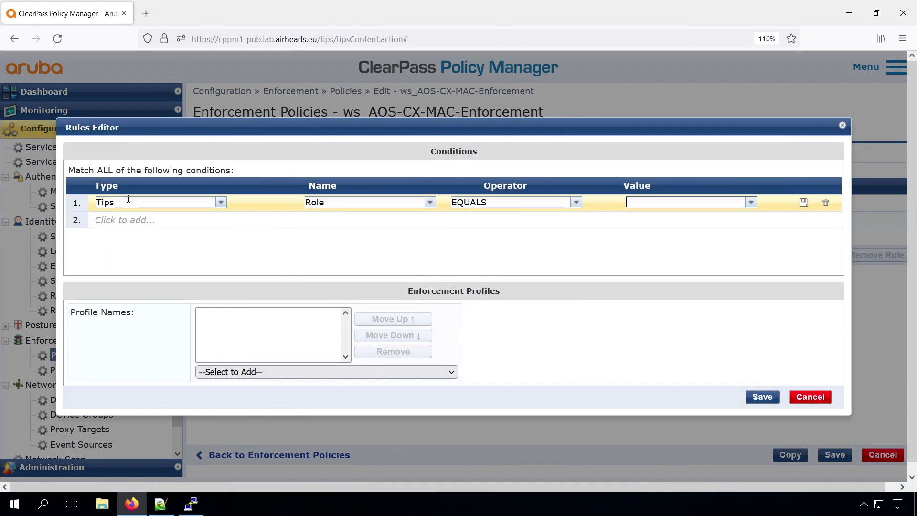
{"action": "type", "text": "w"}
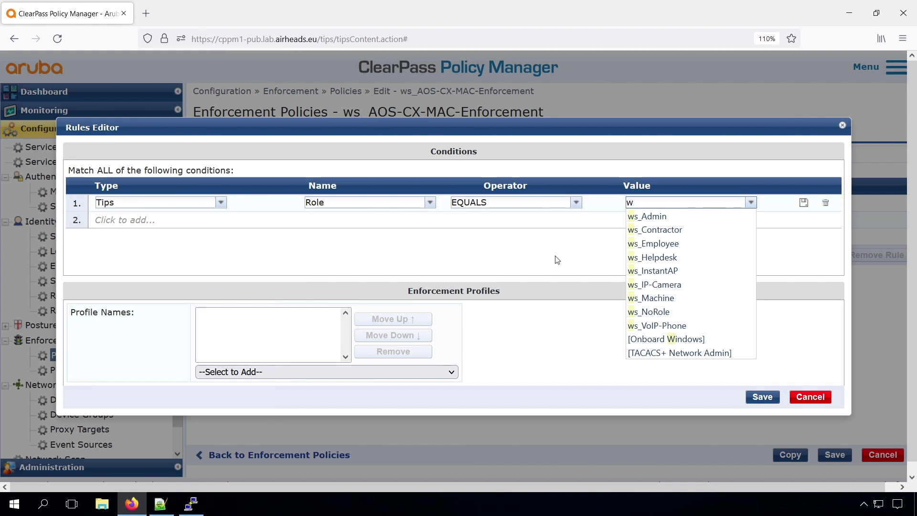
{"action": "left_click", "coordinate": [635, 271]}
{"action": "left_click", "coordinate": [308, 371]}
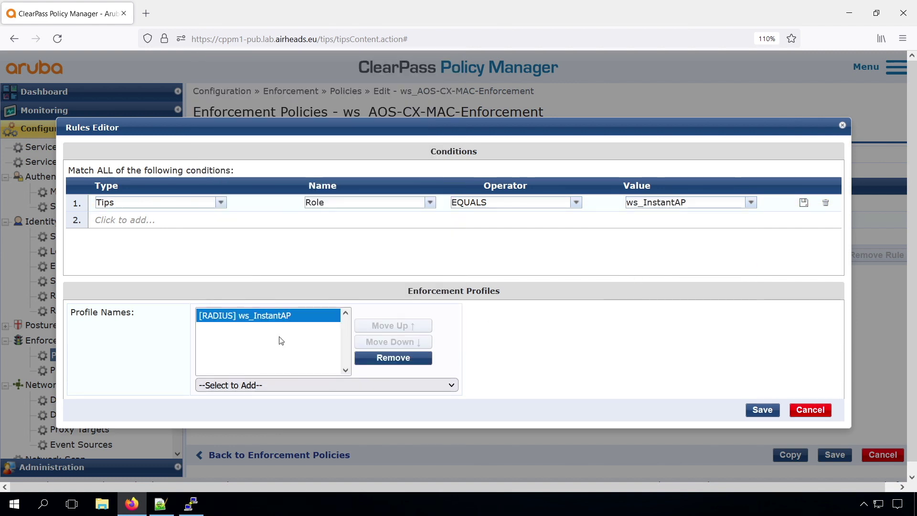
{"action": "left_click", "coordinate": [762, 411]}
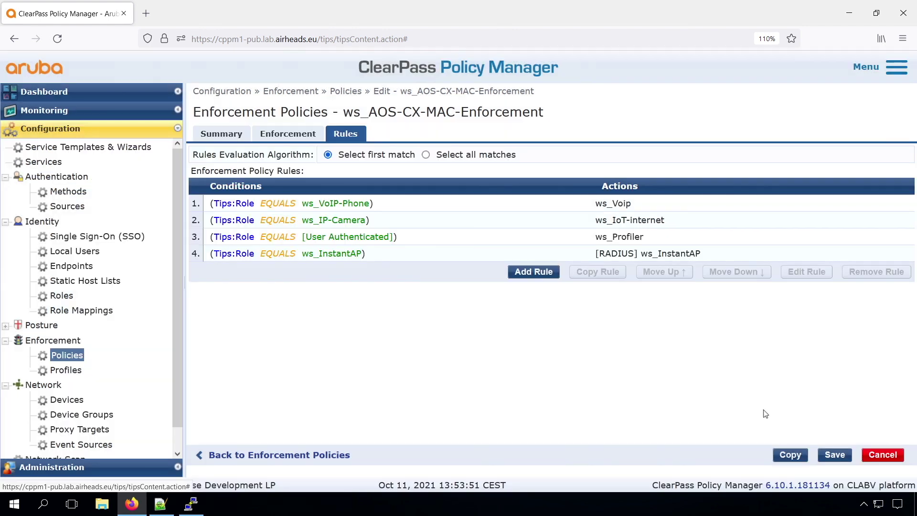
- Move the ws_InstantAP rule above User Authenticated and save the policy
{"action": "left_click", "coordinate": [400, 260]}
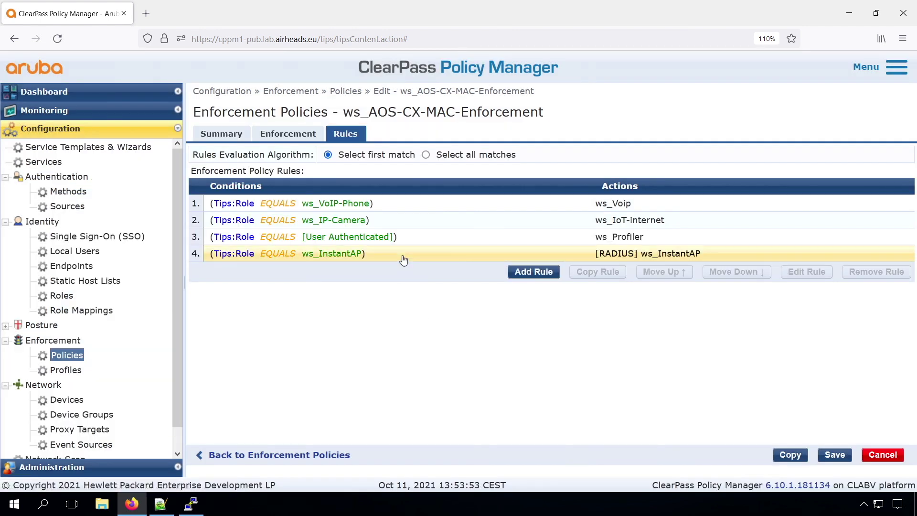
{"action": "left_click", "coordinate": [668, 272]}
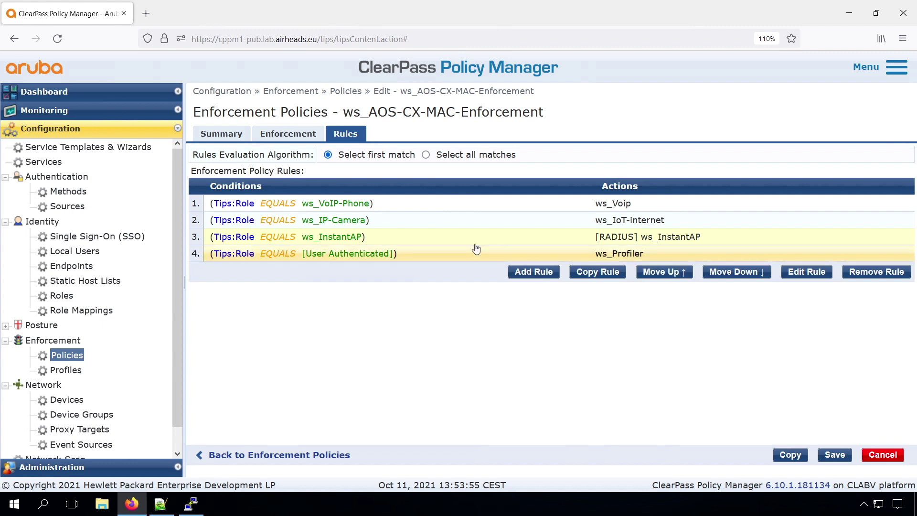
{"action": "left_click", "coordinate": [834, 454]}
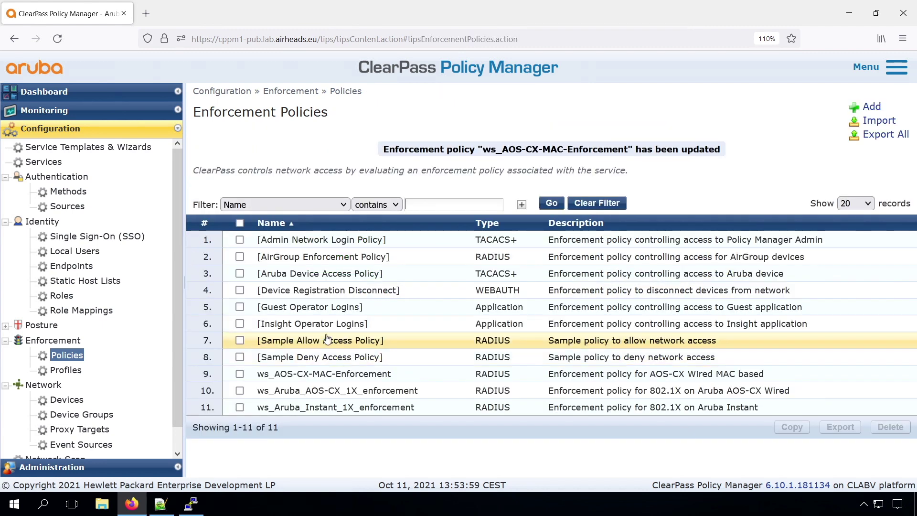
{"action": "left_click", "coordinate": [44, 110]}
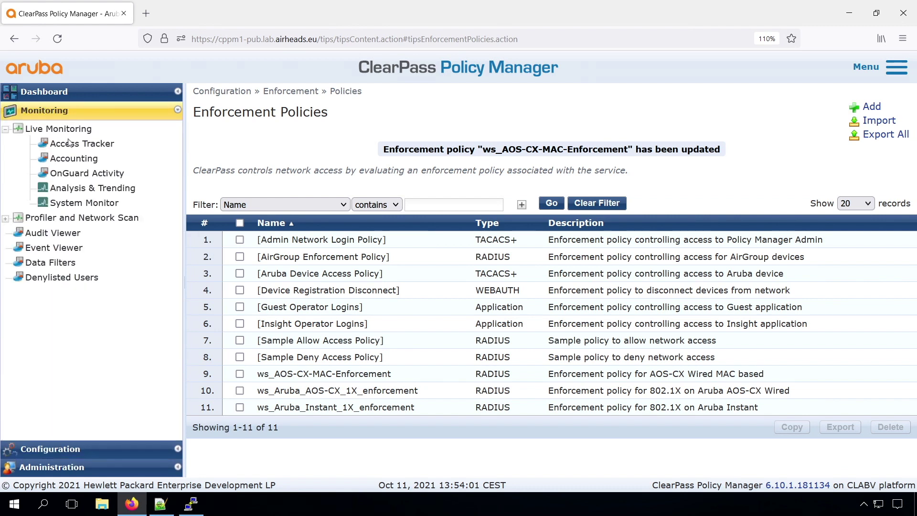
- Open the Access Tracker to see the accepted NAS port 6 request with the ws_InstantAP profile
{"action": "left_click", "coordinate": [75, 144]}
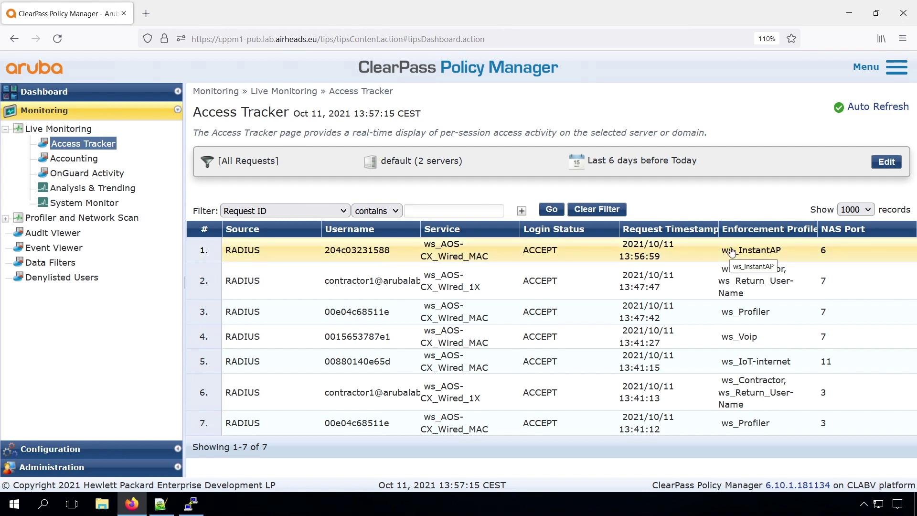
- Run 'show port-access clients' on the CX6300F to confirm 1/1/6 in device-mode with instant-ap role
{"action": "left_click", "coordinate": [190, 508]}
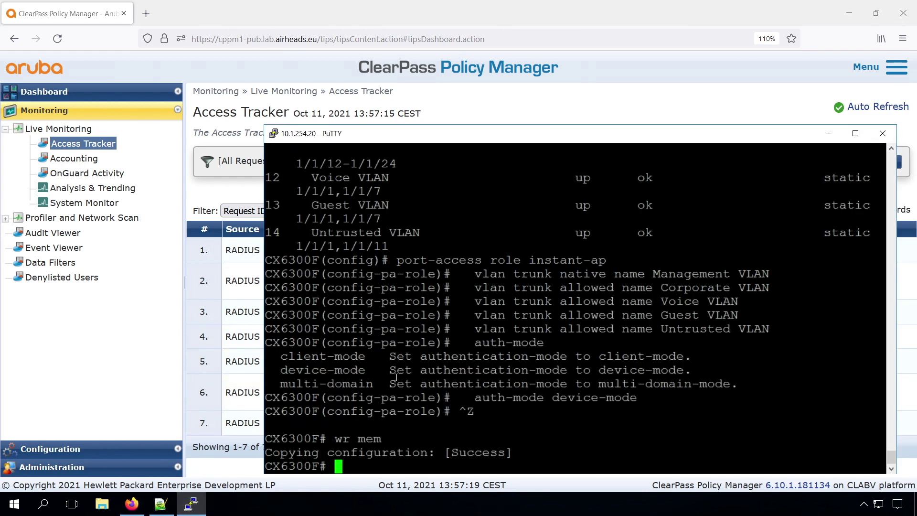
{"action": "type", "text": "show port-access clients"}
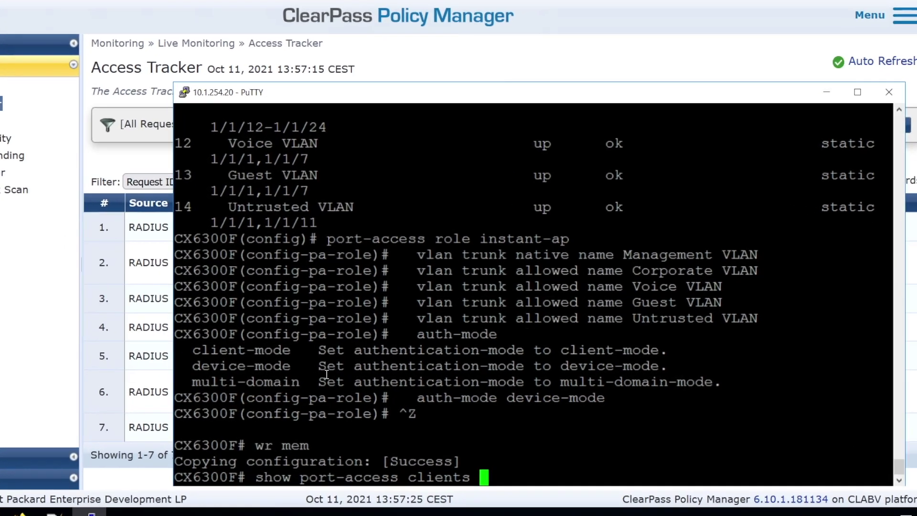
{"action": "key", "text": "Return"}
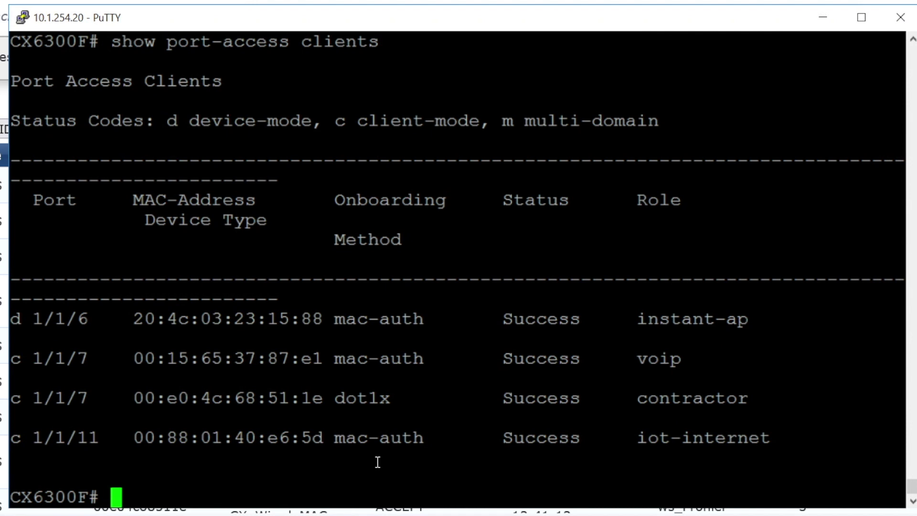
{"action": "type", "text": "show p"}
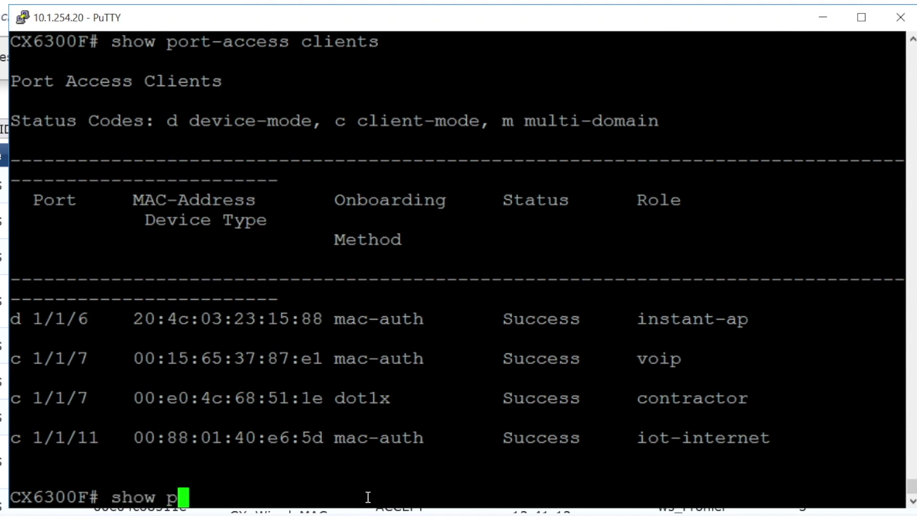
{"action": "type", "text": "ort-a"}
{"action": "key", "text": "Tab"}
{"action": "key", "text": "Tab"}
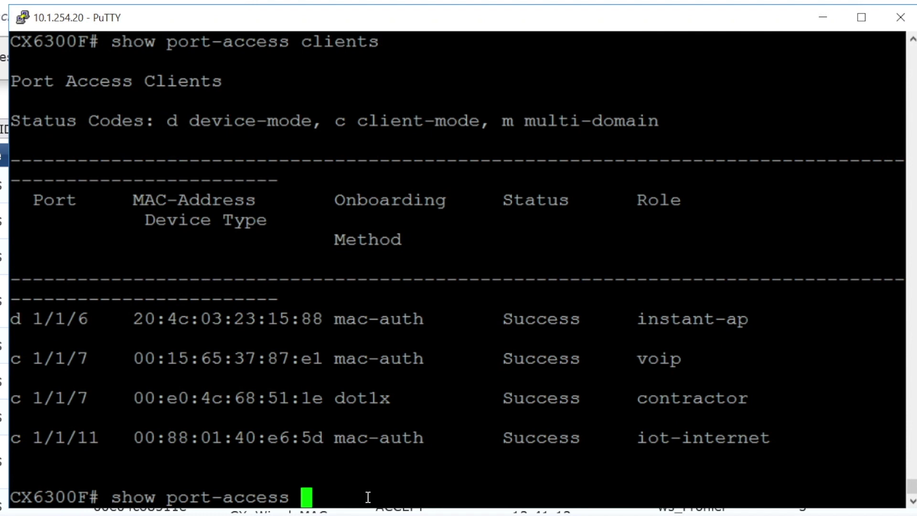
- Show detailed port-access client status for interface 1/1/6 and page through the full output
{"action": "type", "text": "in"}
{"action": "key", "text": "Tab"}
{"action": "type", "text": "1/1/6"}
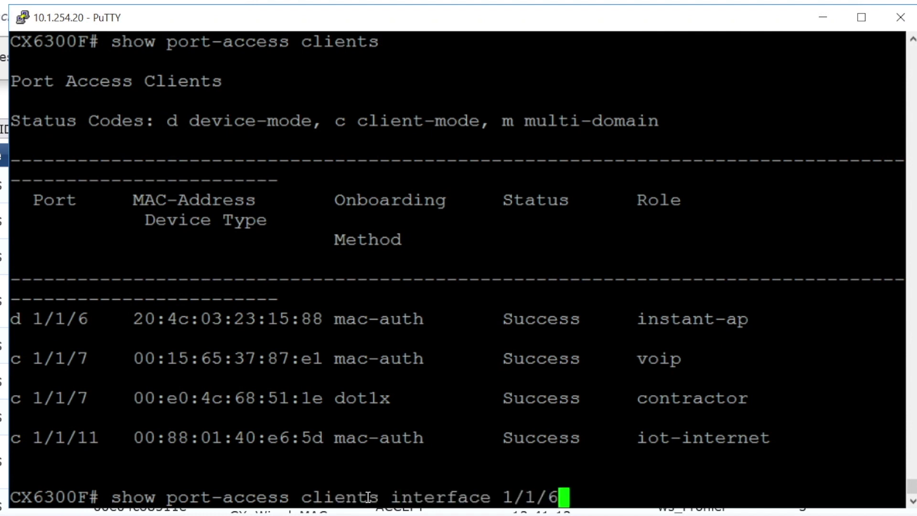
{"action": "type", "text": " det"}
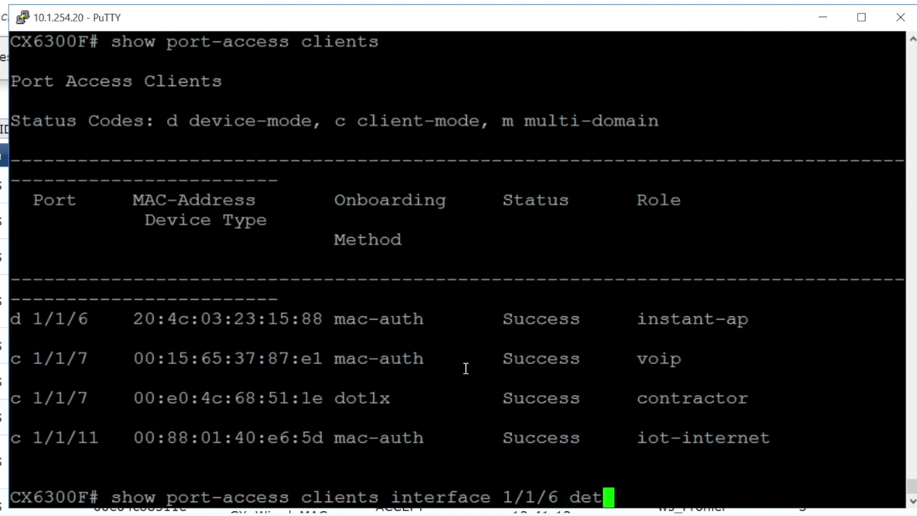
{"action": "key", "text": "Tab"}
{"action": "key", "text": "Return"}
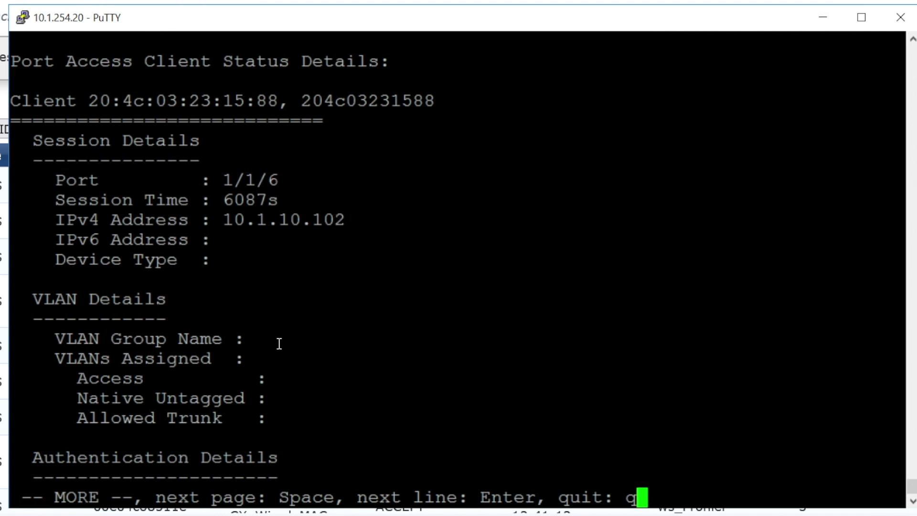
{"action": "key", "text": "space"}
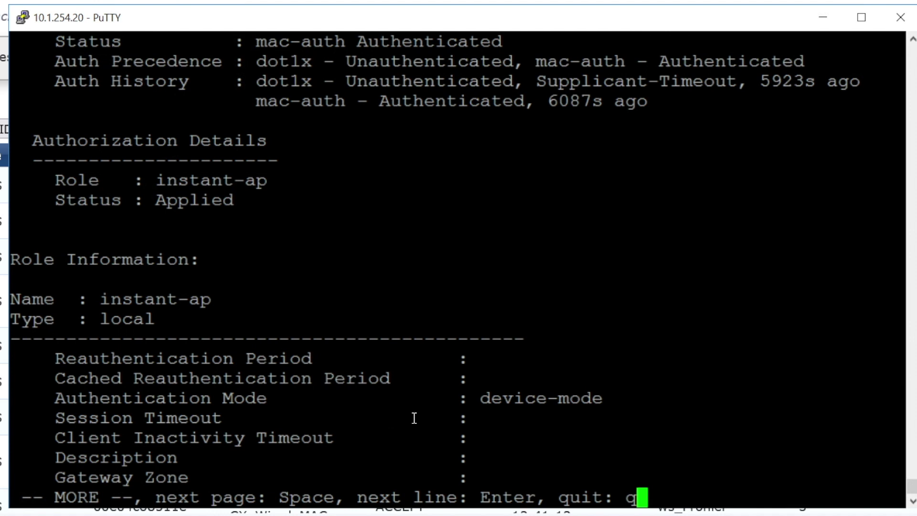
{"action": "key", "text": "space"}
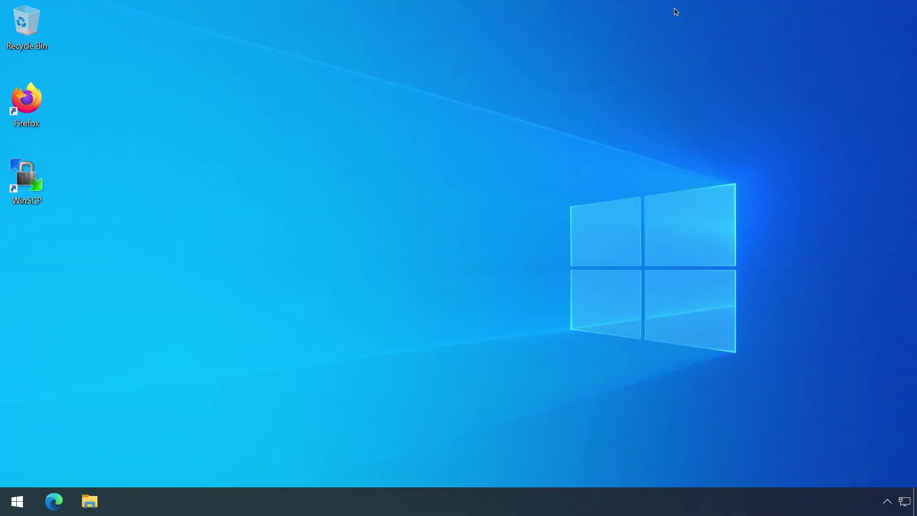
- Join the laptop to the Airheads-Corp Wi-Fi network from the system tray
{"action": "left_click", "coordinate": [904, 502]}
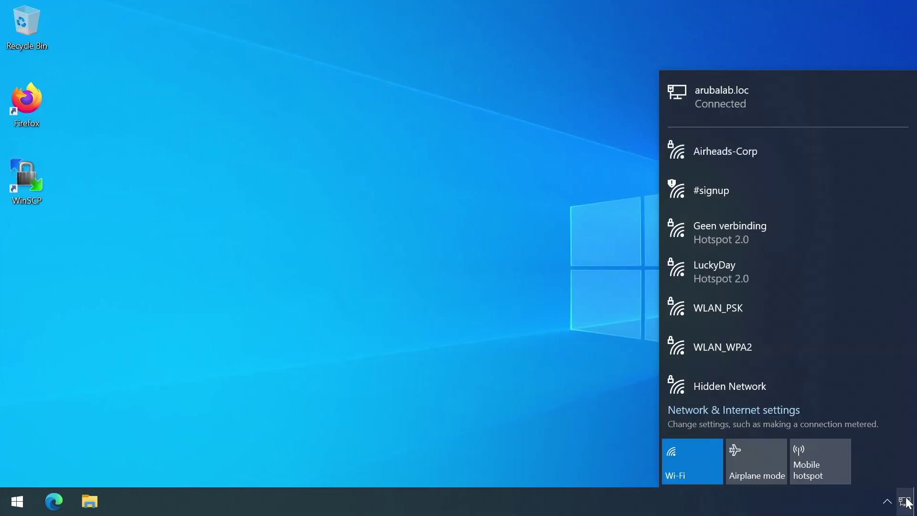
{"action": "left_click", "coordinate": [715, 150]}
{"action": "left_click", "coordinate": [844, 218]}
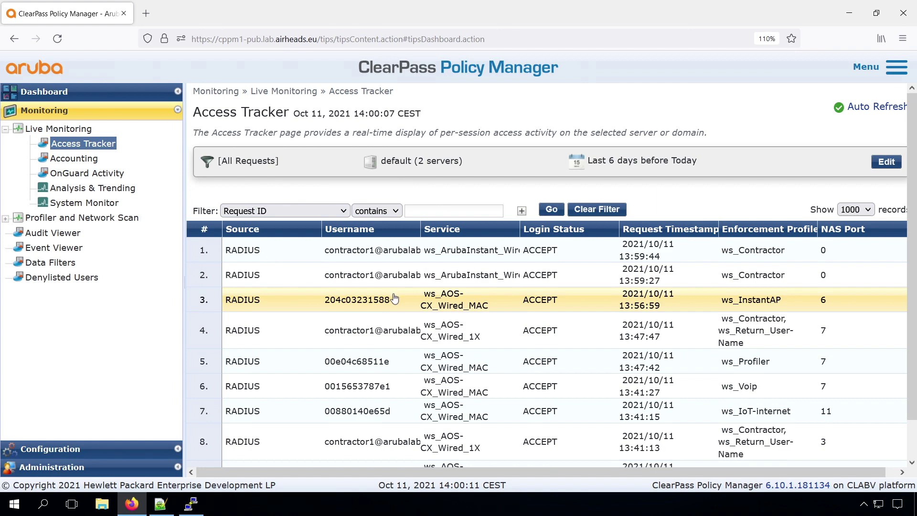
- Check the newest contractor request's accounting record showing framed IP 10.1.10.103, then close it
{"action": "left_click", "coordinate": [385, 255]}
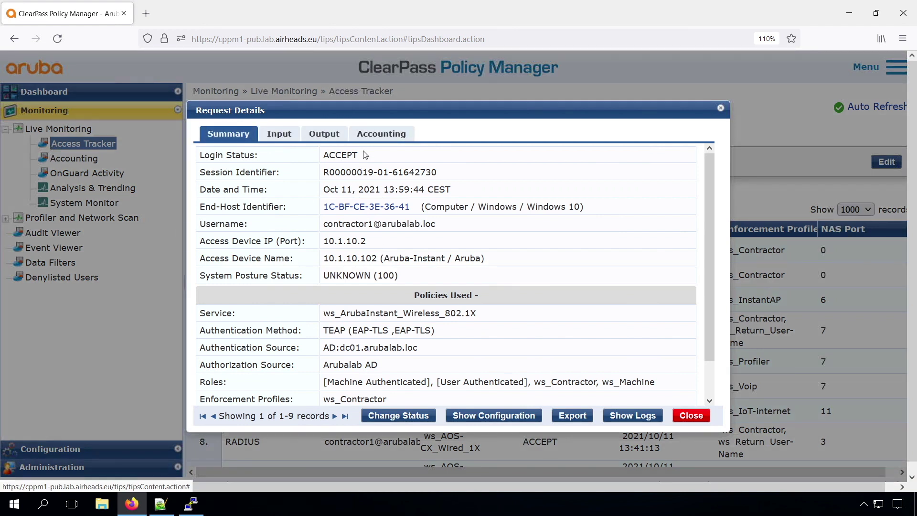
{"action": "left_click", "coordinate": [382, 135]}
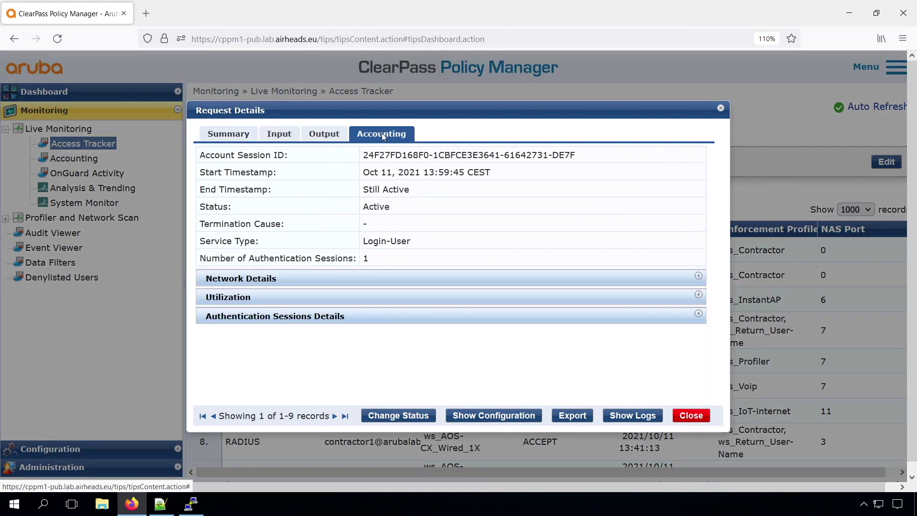
{"action": "left_click", "coordinate": [285, 281]}
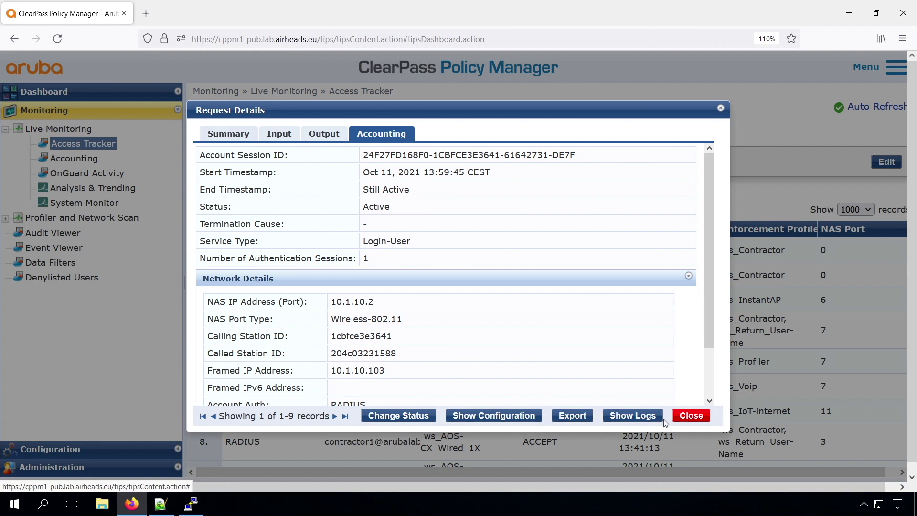
{"action": "left_click", "coordinate": [690, 416]}
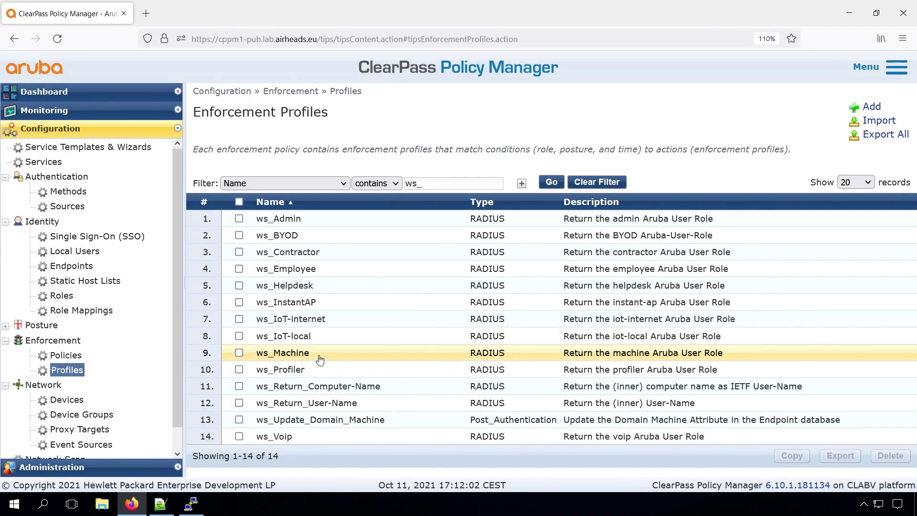
- Create a new enforcement profile named ws_vlan13 with the description 'VLAN 13 assign'
{"action": "left_click", "coordinate": [871, 109]}
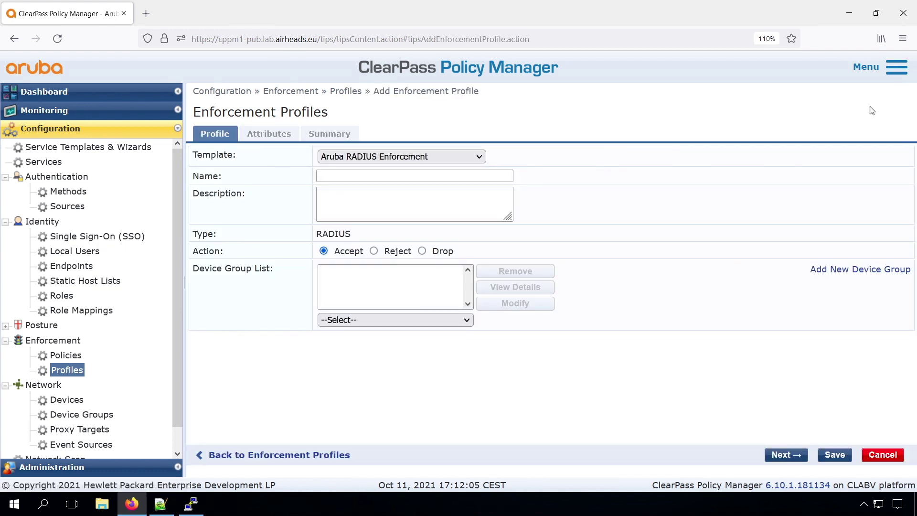
{"action": "left_click", "coordinate": [421, 176]}
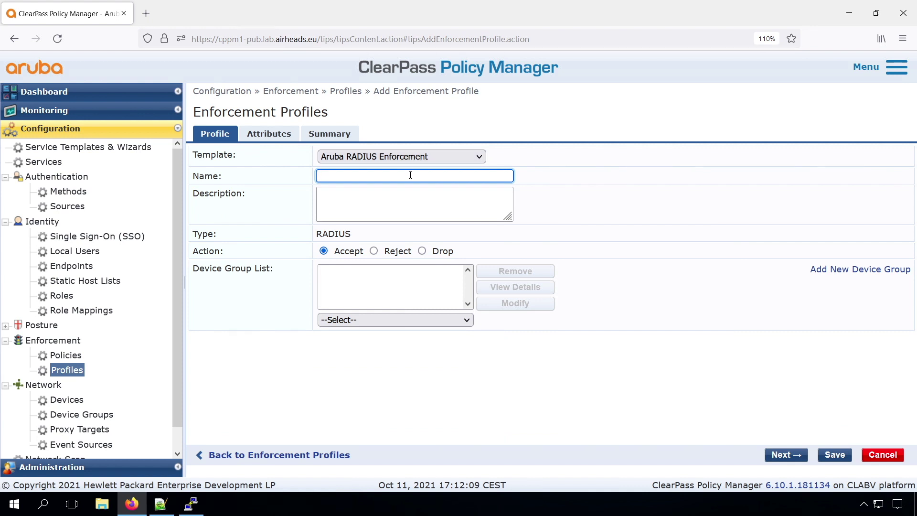
{"action": "type", "text": "ws_v lan13"}
{"action": "left_click", "coordinate": [395, 200]}
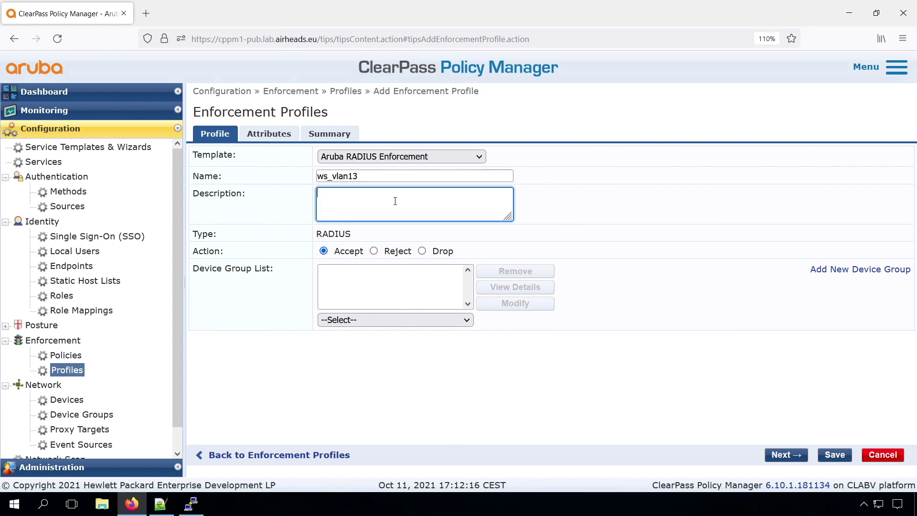
{"action": "type", "text": "VLAN 13 assignment"}
- Give the profile the Radius:Aruba attribute Aruba-User-Vlan = 13 and save it
{"action": "left_click", "coordinate": [268, 134]}
{"action": "left_click", "coordinate": [475, 172]}
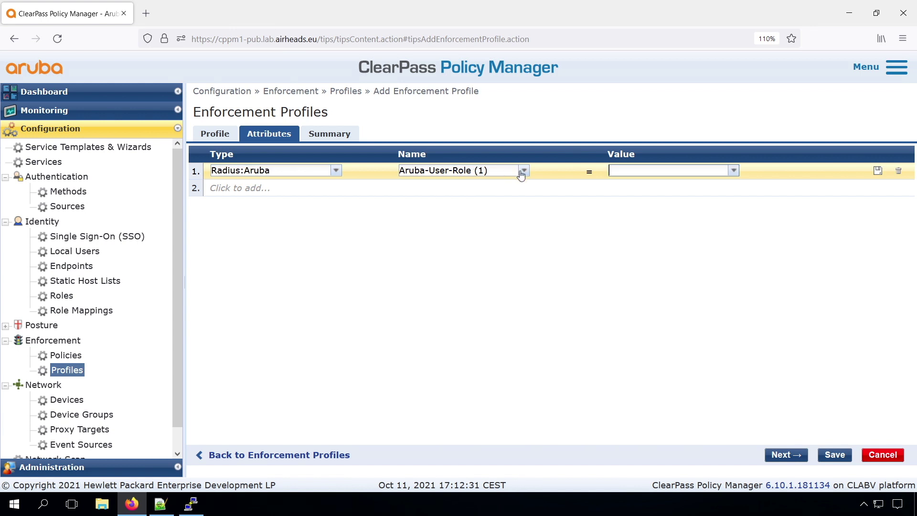
{"action": "left_click", "coordinate": [523, 172]}
{"action": "key", "text": "BackSpace"}
{"action": "key", "text": "BackSpace"}
{"action": "key", "text": "BackSpace"}
{"action": "key", "text": "BackSpace"}
{"action": "key", "text": "BackSpace"}
{"action": "key", "text": "BackSpace"}
{"action": "key", "text": "BackSpace"}
{"action": "key", "text": "BackSpace"}
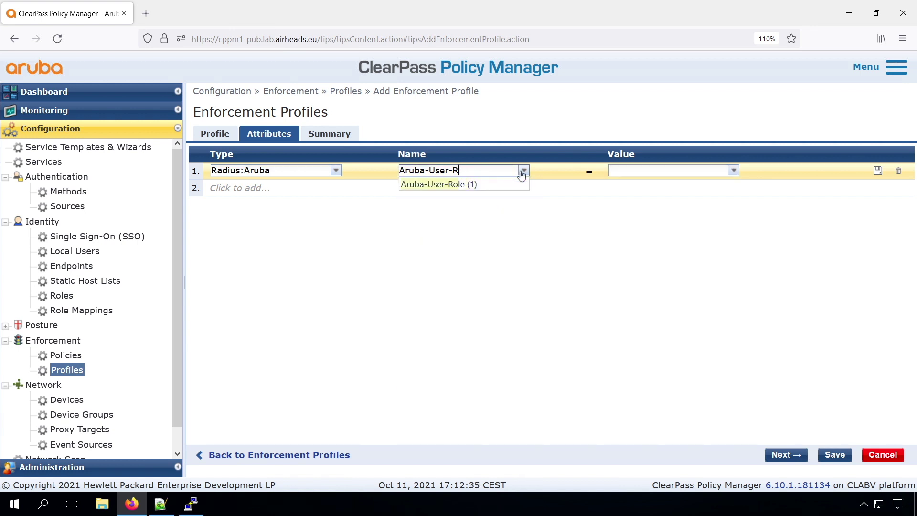
{"action": "left_click", "coordinate": [471, 212]}
{"action": "left_click", "coordinate": [644, 170]}
{"action": "type", "text": "13"}
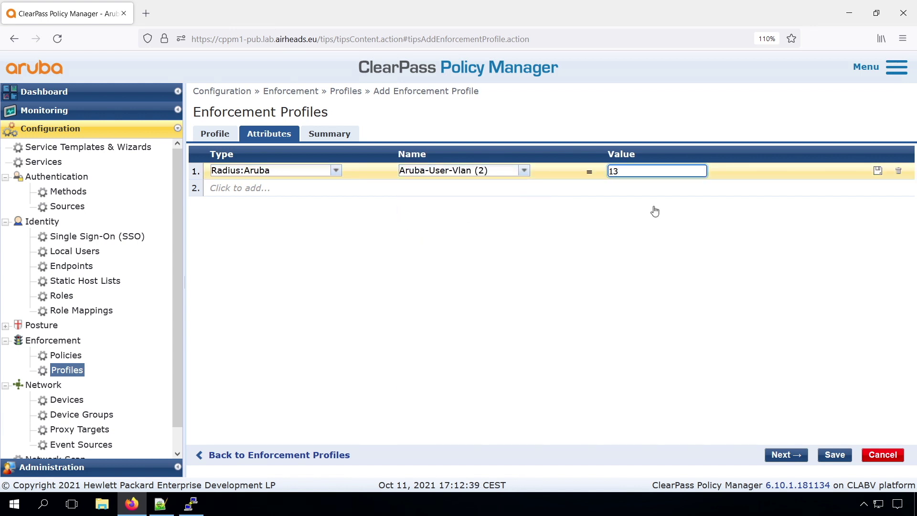
{"action": "left_click", "coordinate": [835, 455]}
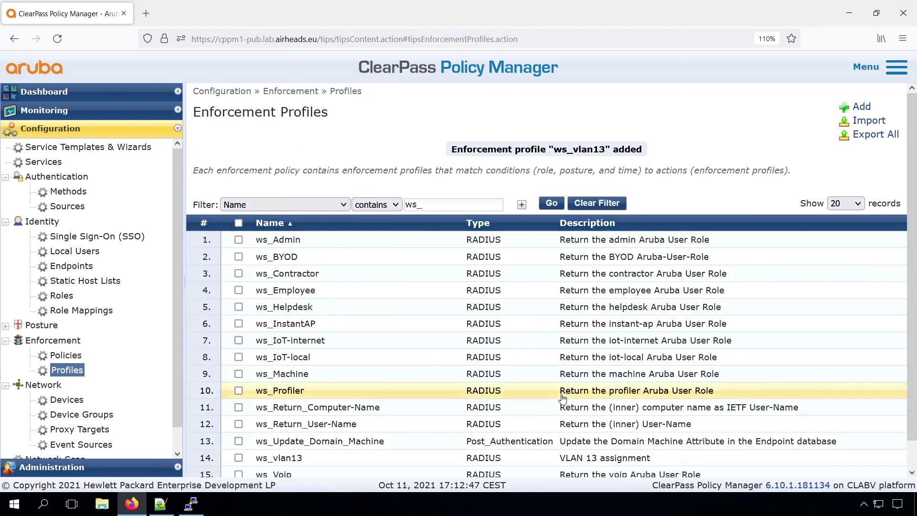
- Add ws_vlan13 to the ws_Contractor rule of ws_Aruba_Instant_1X_enforcement and save the policy
{"action": "left_click", "coordinate": [65, 357]}
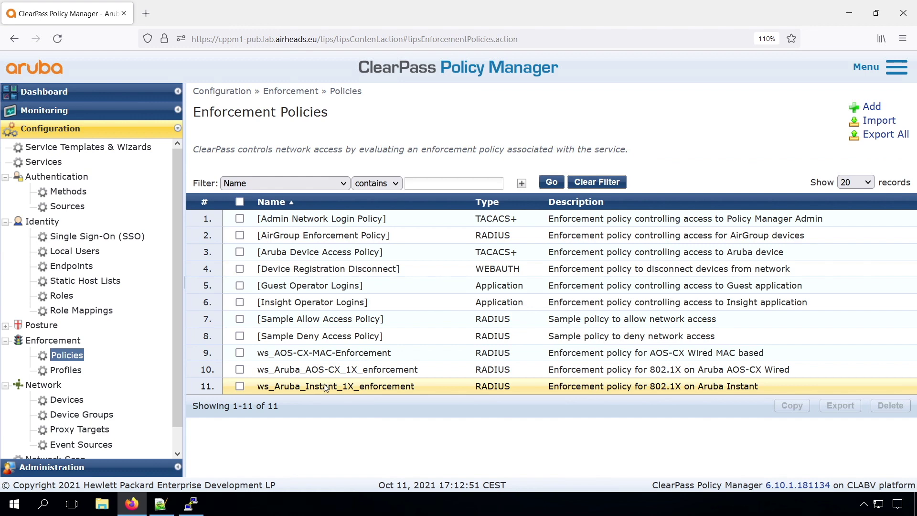
{"action": "left_click", "coordinate": [325, 384]}
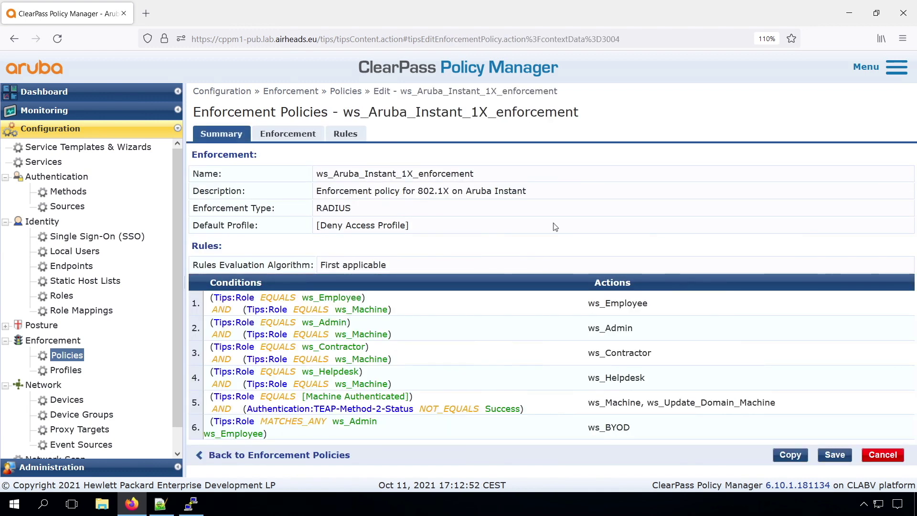
{"action": "left_click", "coordinate": [342, 136]}
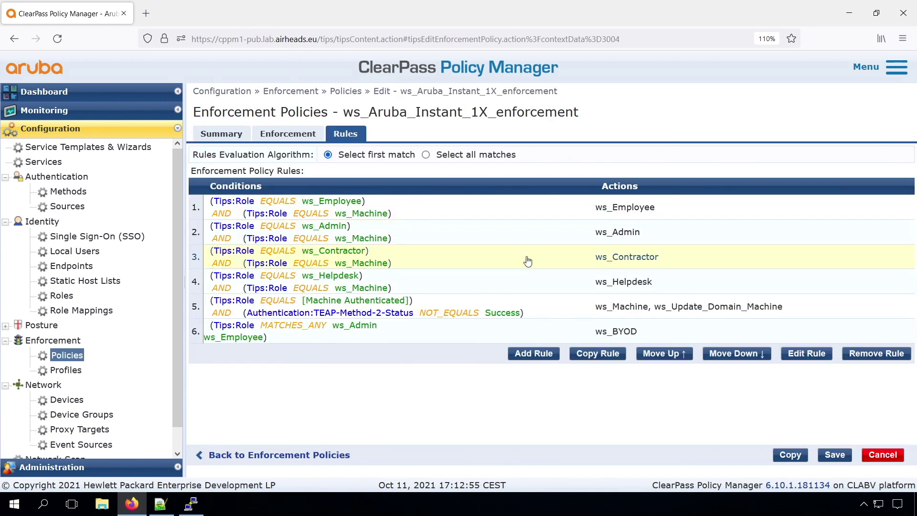
{"action": "left_click", "coordinate": [807, 354]}
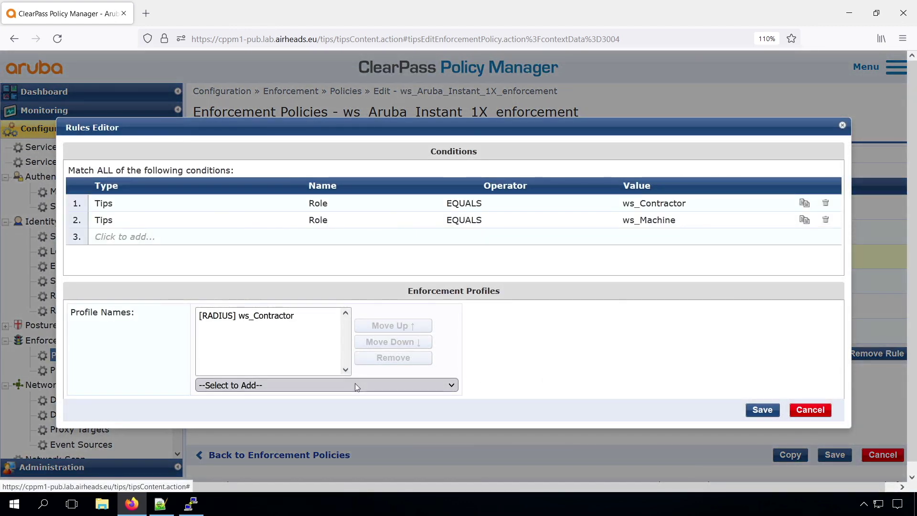
{"action": "left_click", "coordinate": [356, 385]}
{"action": "scroll", "coordinate": [304, 341], "scroll_direction": "down", "scroll_amount": 6}
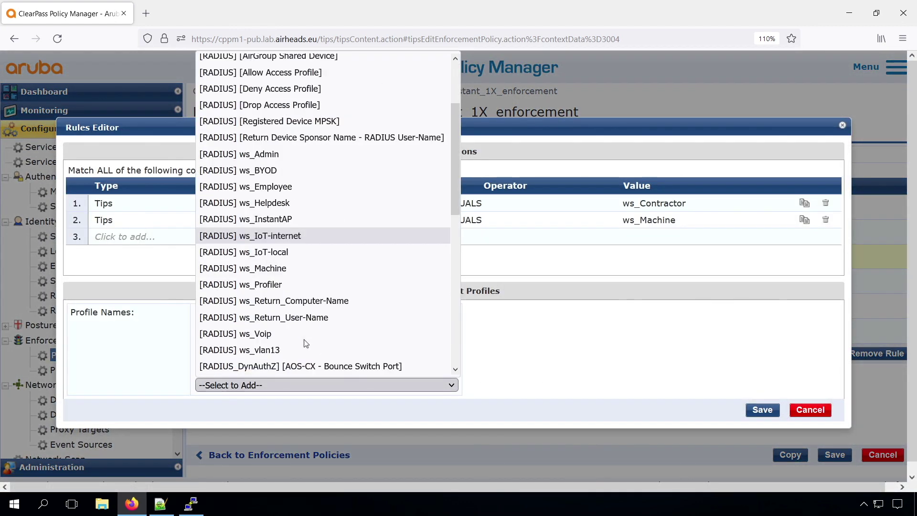
{"action": "left_click", "coordinate": [262, 153]}
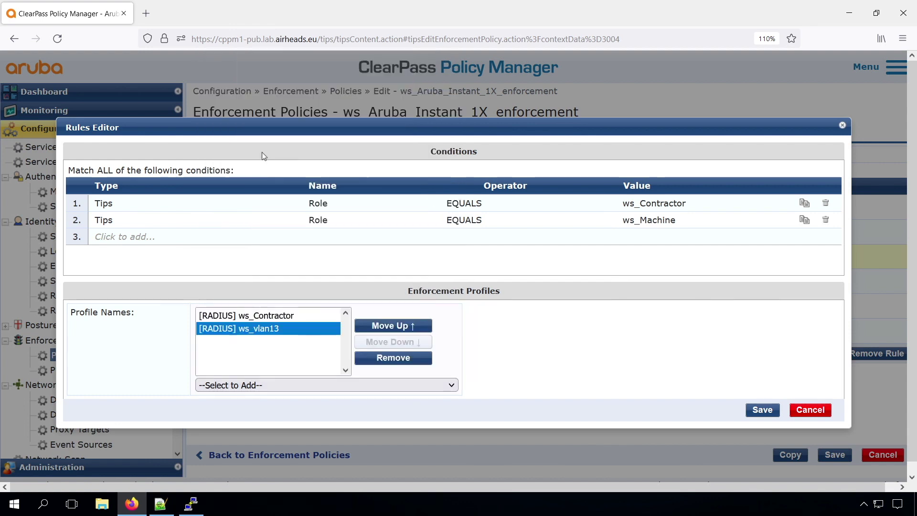
{"action": "left_click", "coordinate": [762, 409]}
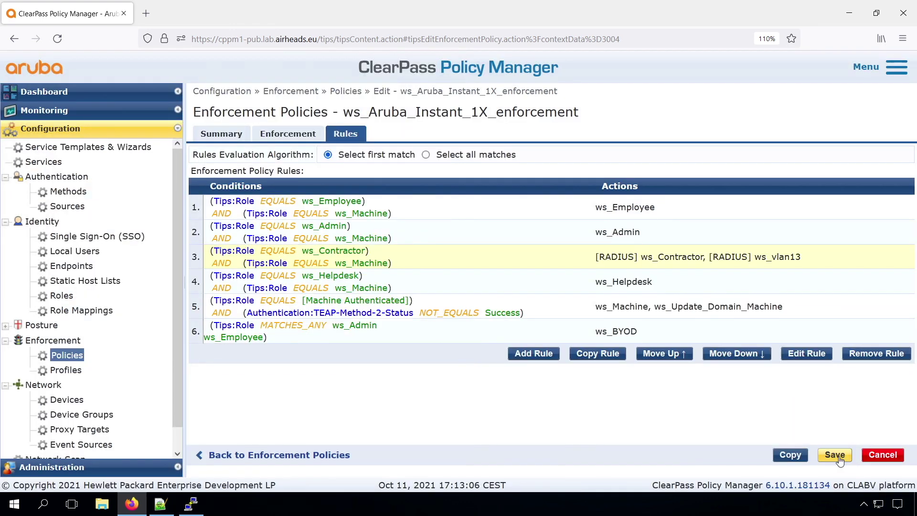
{"action": "left_click", "coordinate": [833, 455]}
- Send a RADIUS Dynamic Authorization Terminate Session for the latest contractor session in Access Tracker
{"action": "left_click", "coordinate": [44, 110]}
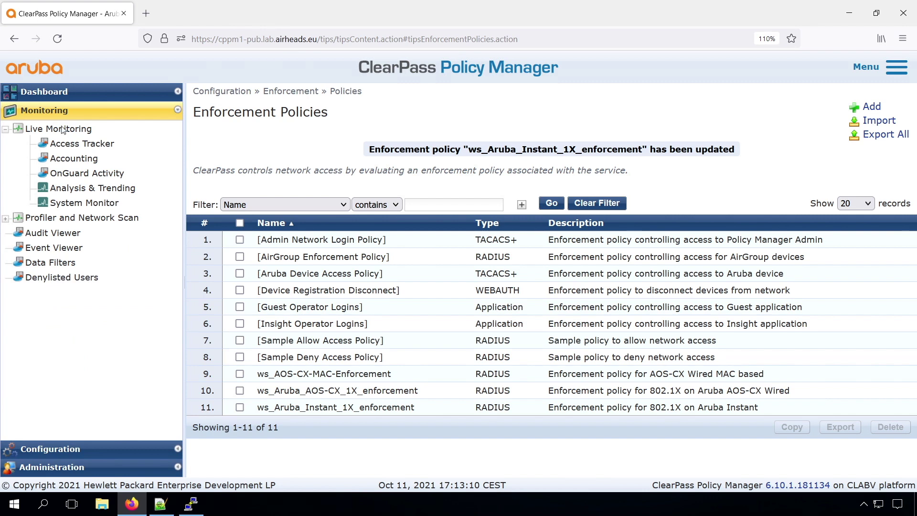
{"action": "left_click", "coordinate": [72, 143]}
{"action": "left_click", "coordinate": [367, 250]}
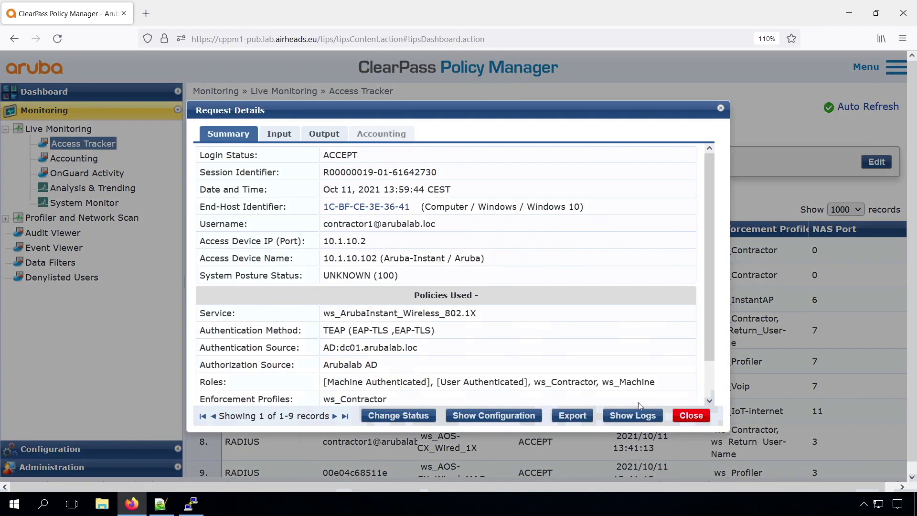
{"action": "left_click", "coordinate": [395, 471]}
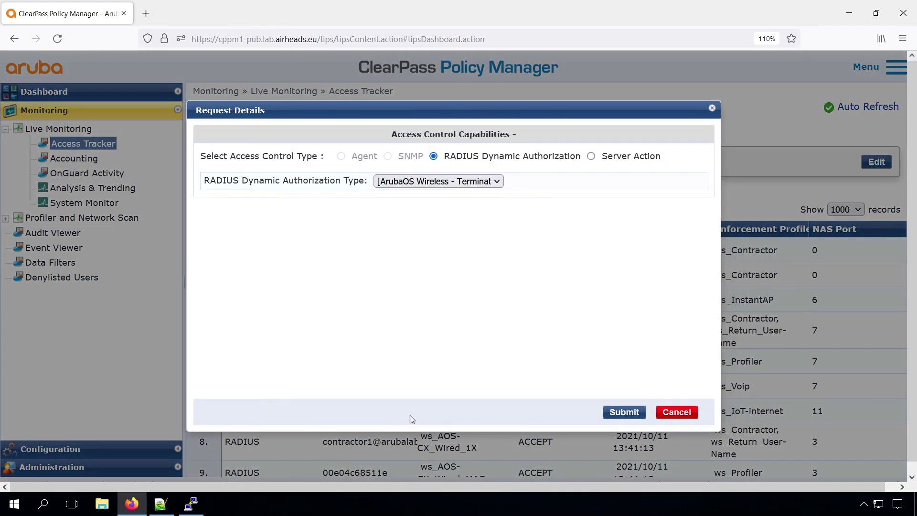
{"action": "left_click", "coordinate": [422, 181]}
{"action": "left_click", "coordinate": [414, 200]}
{"action": "left_click", "coordinate": [624, 412]}
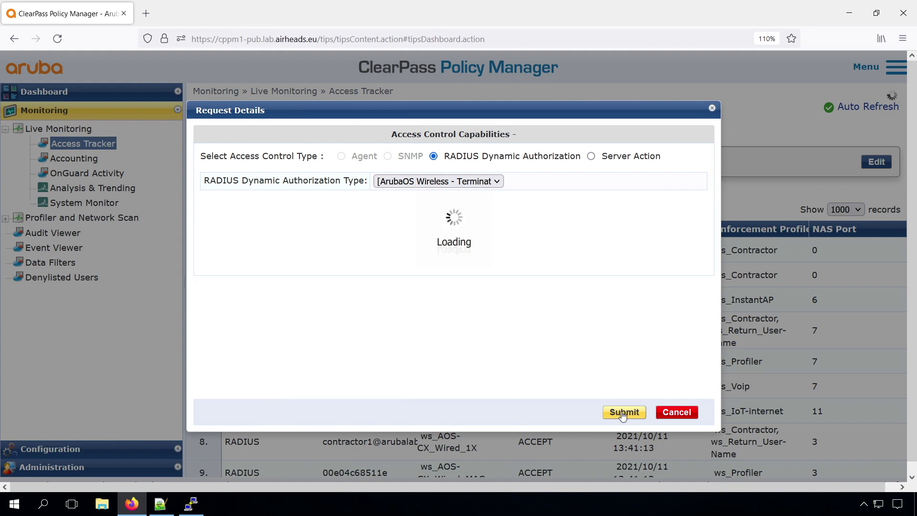
{"action": "left_click", "coordinate": [690, 436]}
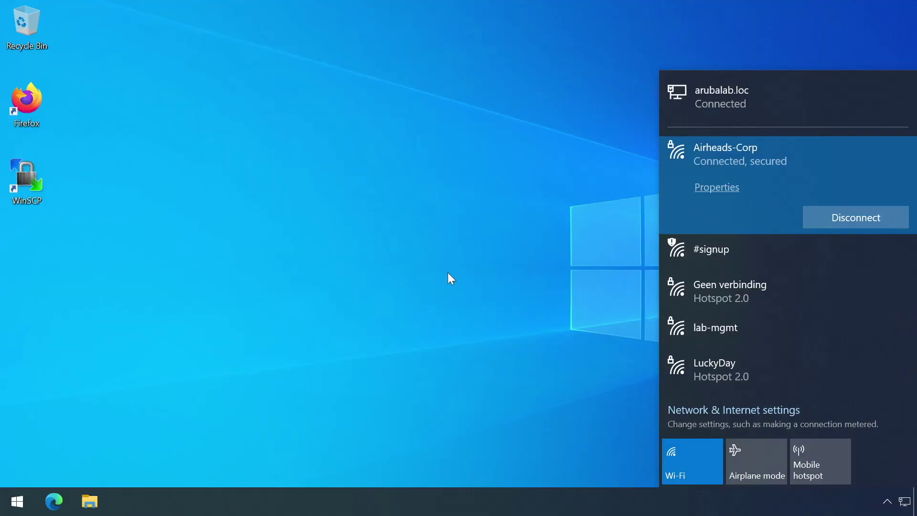
- Open the Airheads-Corp Wi-Fi properties and highlight the IPv4 address 10.1.13.101
{"action": "left_click", "coordinate": [717, 186]}
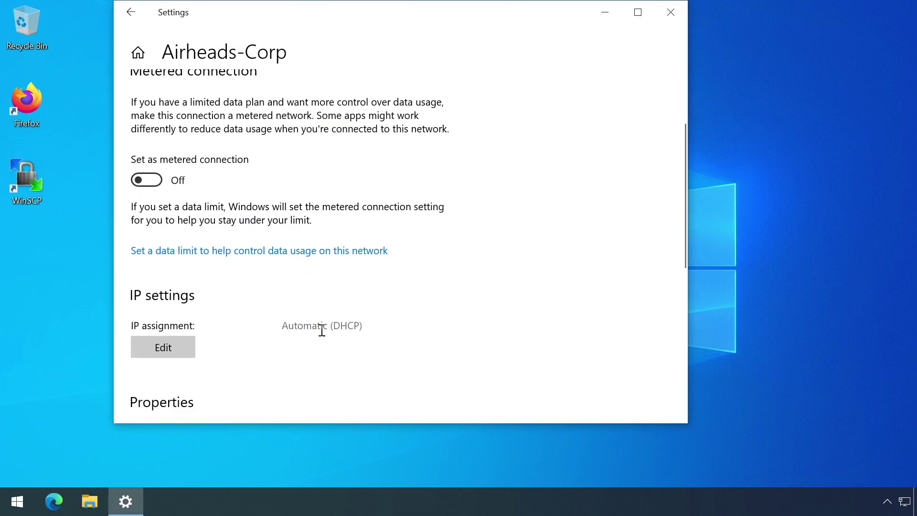
{"action": "scroll", "coordinate": [322, 330], "scroll_direction": "down", "scroll_amount": 5}
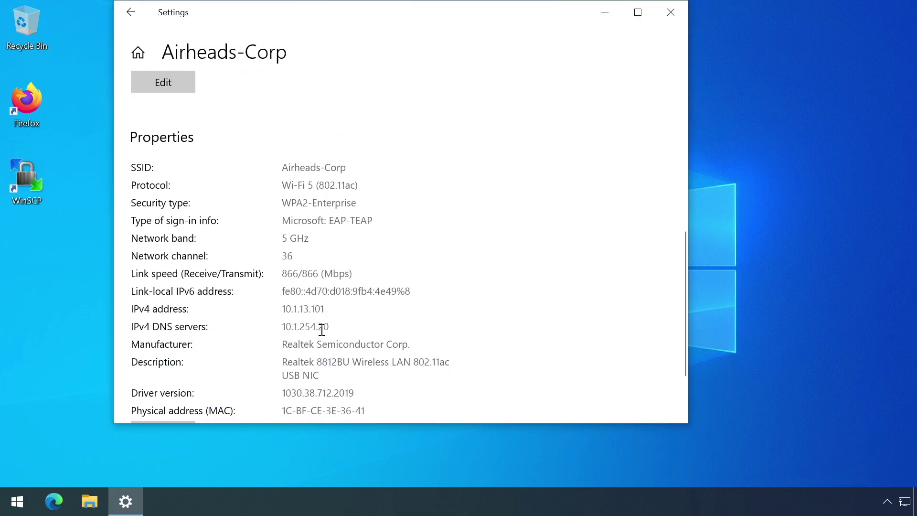
{"action": "scroll", "coordinate": [322, 329], "scroll_direction": "down", "scroll_amount": 1}
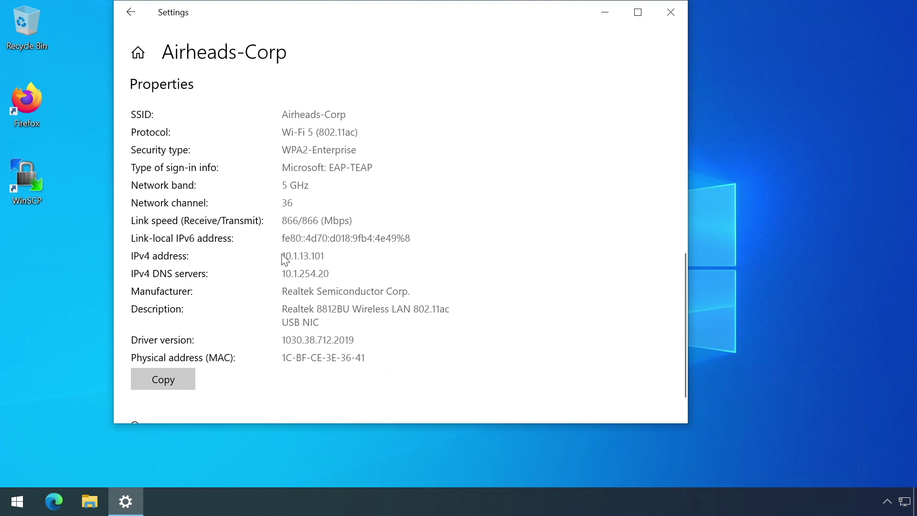
{"action": "left_click_drag", "start_coordinate": [283, 257], "coordinate": [346, 268]}
{"action": "left_click", "coordinate": [28, 100]}
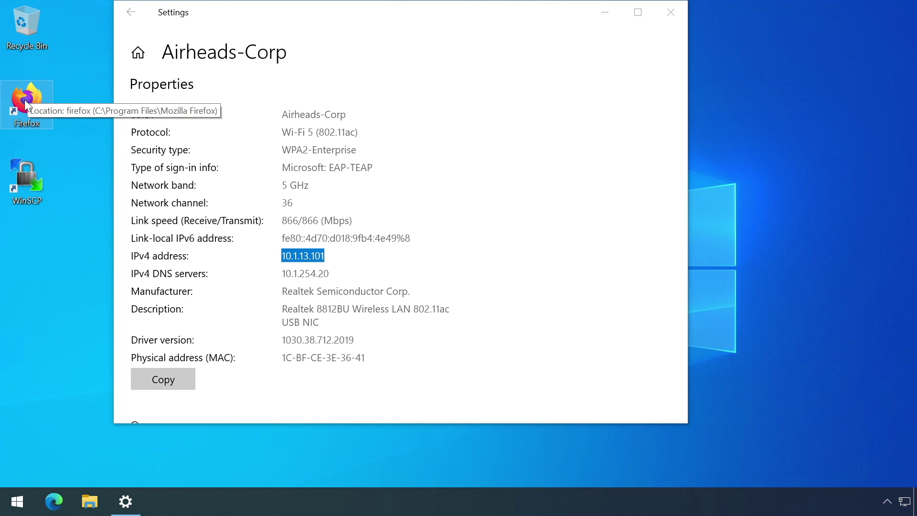
- Launch Firefox and browse to community.arubanetworks.com
{"action": "double_click", "coordinate": [25, 100]}
{"action": "type", "text": "community.aruban"}
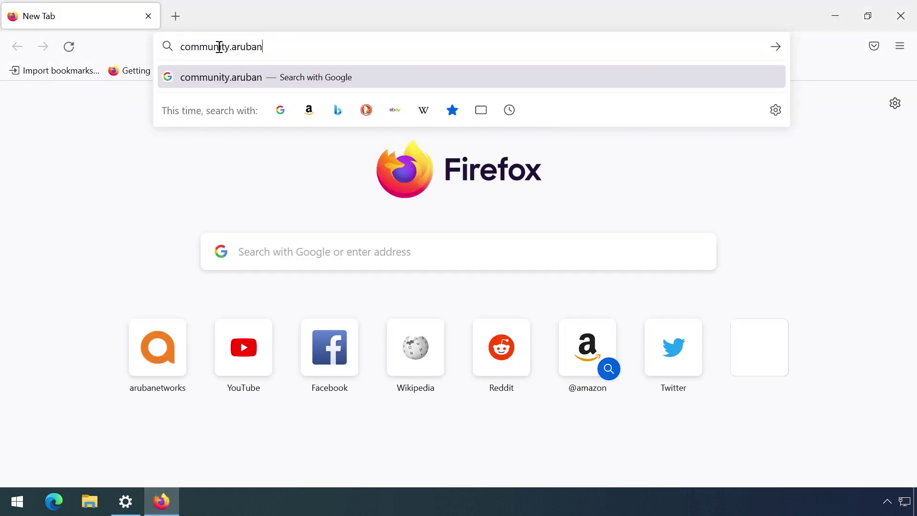
{"action": "type", "text": "etworks"}
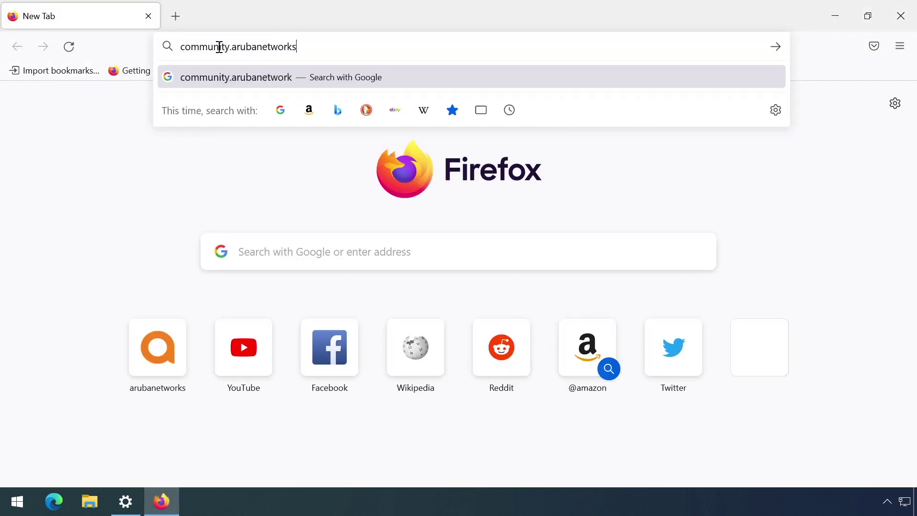
{"action": "type", "text": ".com"}
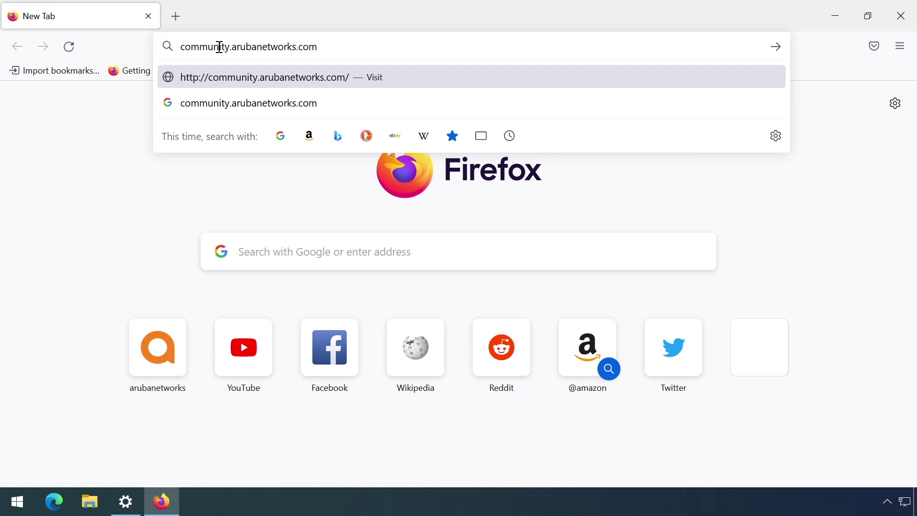
{"action": "key", "text": "Return"}
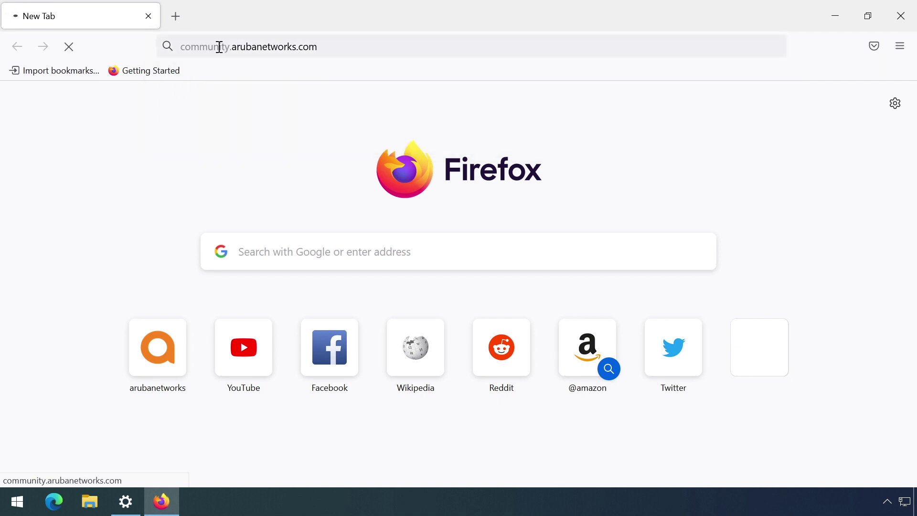